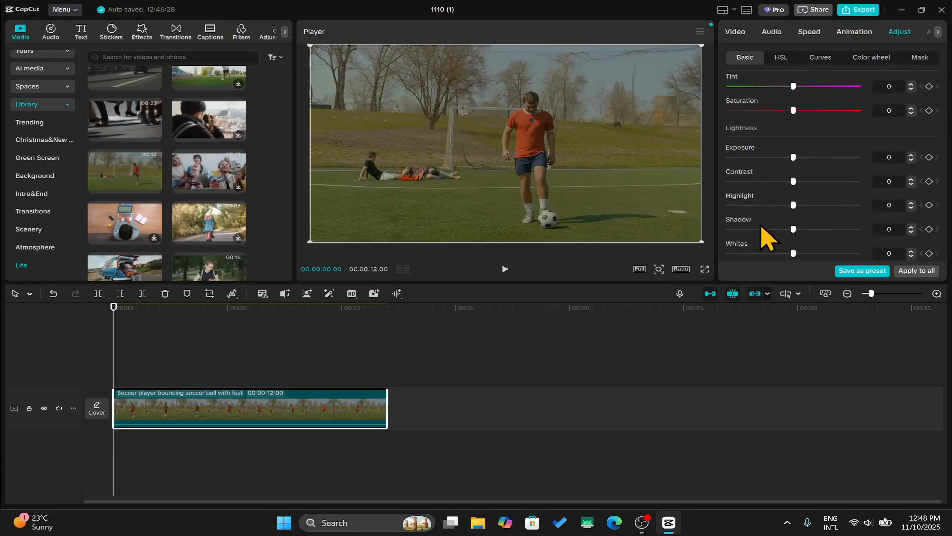
Step: Examine the clip's basic color and lightness adjustments and the HSL controls of the orange and red channels
{"action": "scroll", "coordinate": [768, 241], "scroll_direction": "down", "scroll_amount": 2}
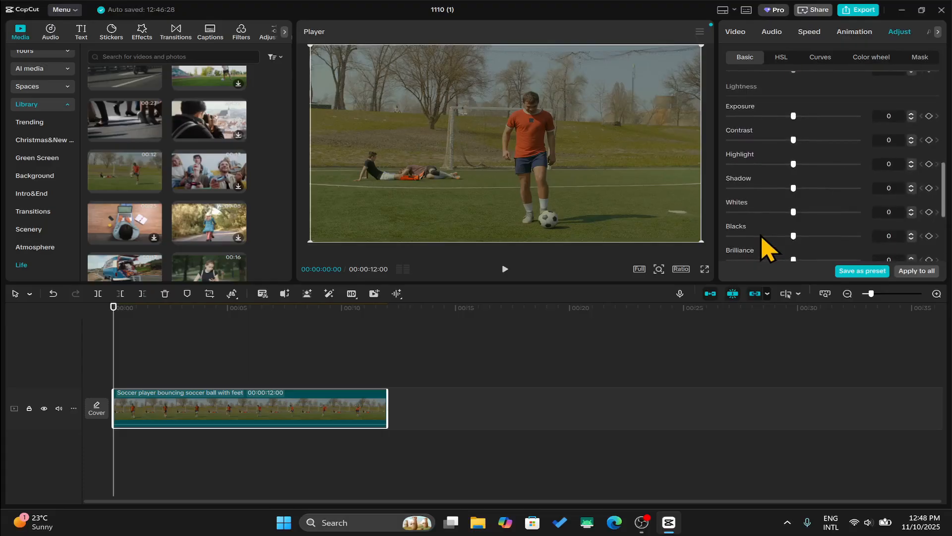
{"action": "scroll", "coordinate": [762, 238], "scroll_direction": "down", "scroll_amount": 3}
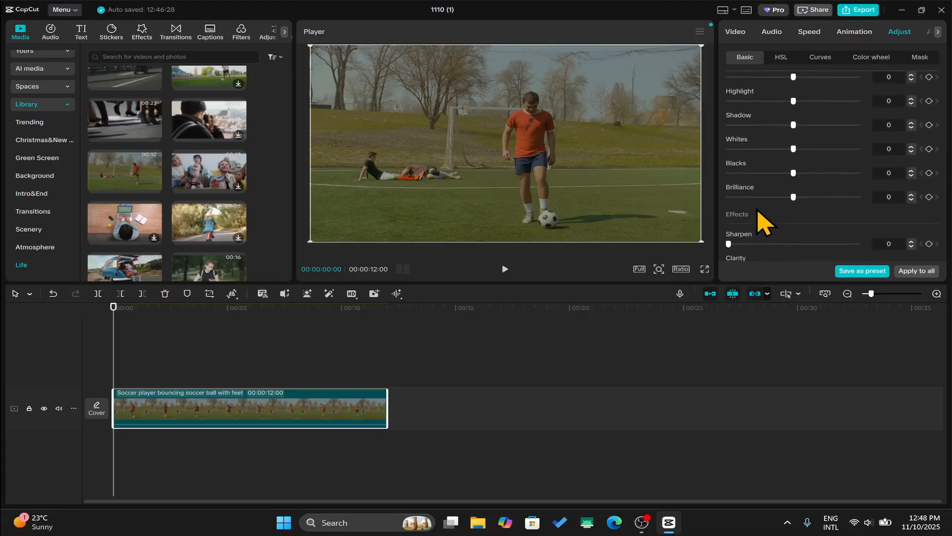
{"action": "scroll", "coordinate": [761, 174], "scroll_direction": "up", "scroll_amount": 8}
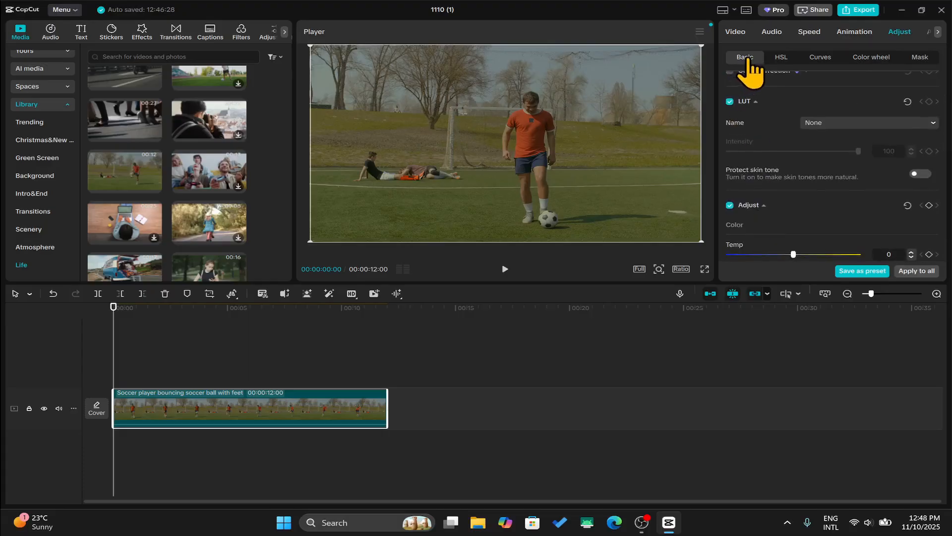
{"action": "left_click", "coordinate": [782, 57]}
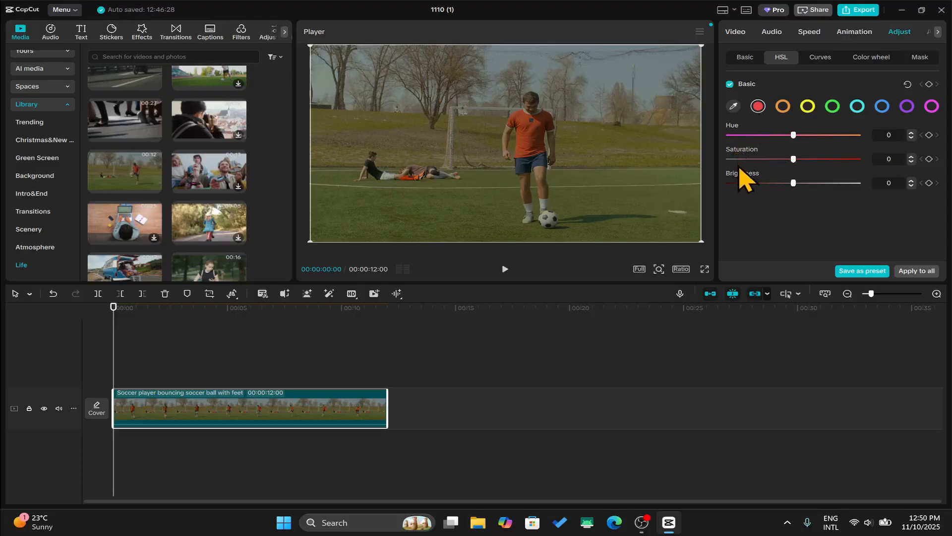
{"action": "left_click", "coordinate": [784, 105]}
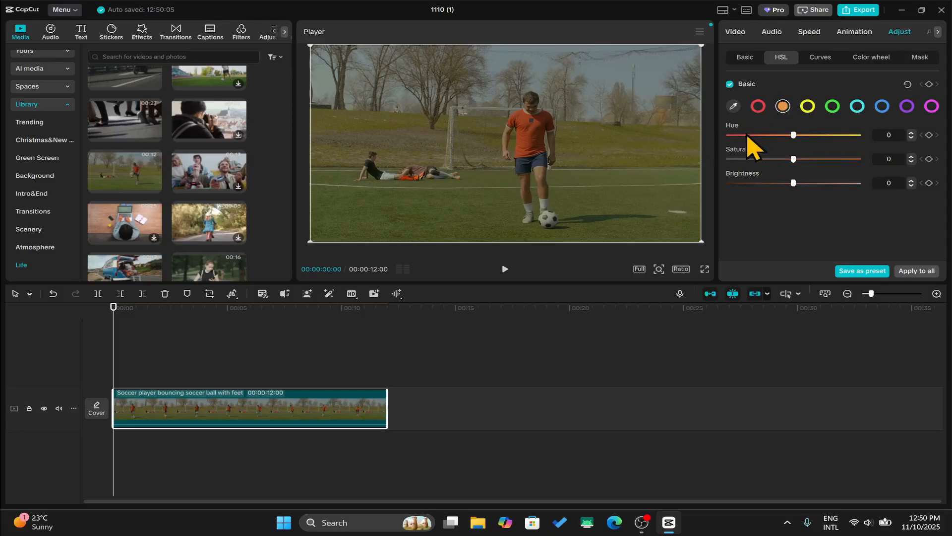
{"action": "left_click", "coordinate": [757, 107]}
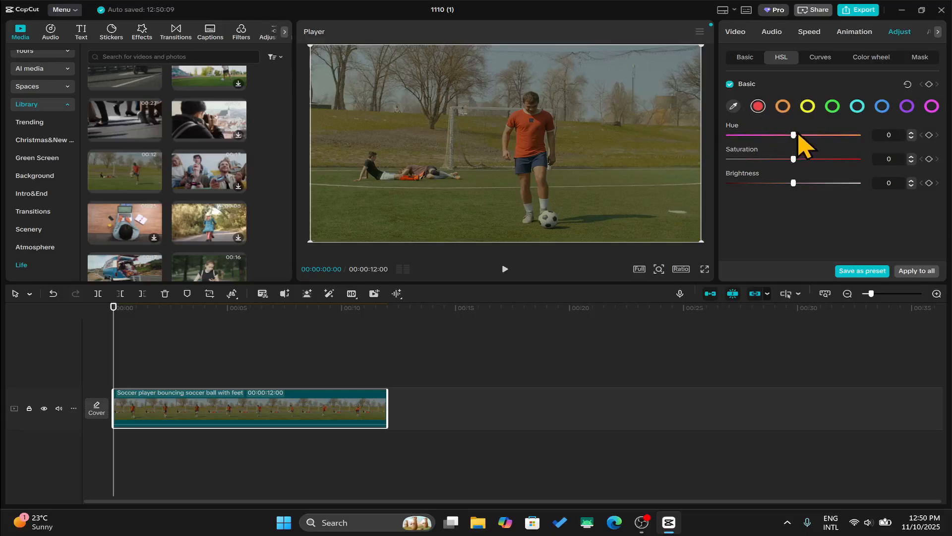
{"action": "mouse_move", "coordinate": [793, 137]}
{"action": "left_mouse_down"}
{"action": "mouse_move", "coordinate": [717, 140]}
{"action": "mouse_move", "coordinate": [867, 135]}
{"action": "mouse_move", "coordinate": [791, 133]}
{"action": "left_mouse_up"}
{"action": "left_click", "coordinate": [742, 61]}
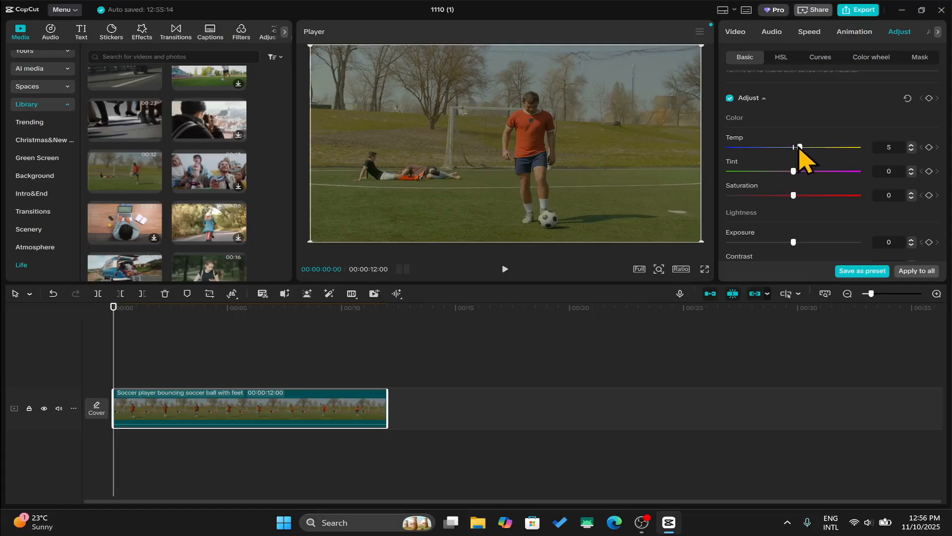
Step: Try warming the soccer clip's color temperature and shifting its tint toward magenta
{"action": "mouse_move", "coordinate": [803, 150]}
{"action": "left_mouse_down"}
{"action": "mouse_move", "coordinate": [816, 151]}
{"action": "mouse_move", "coordinate": [757, 151]}
{"action": "mouse_move", "coordinate": [817, 150]}
{"action": "left_mouse_up"}
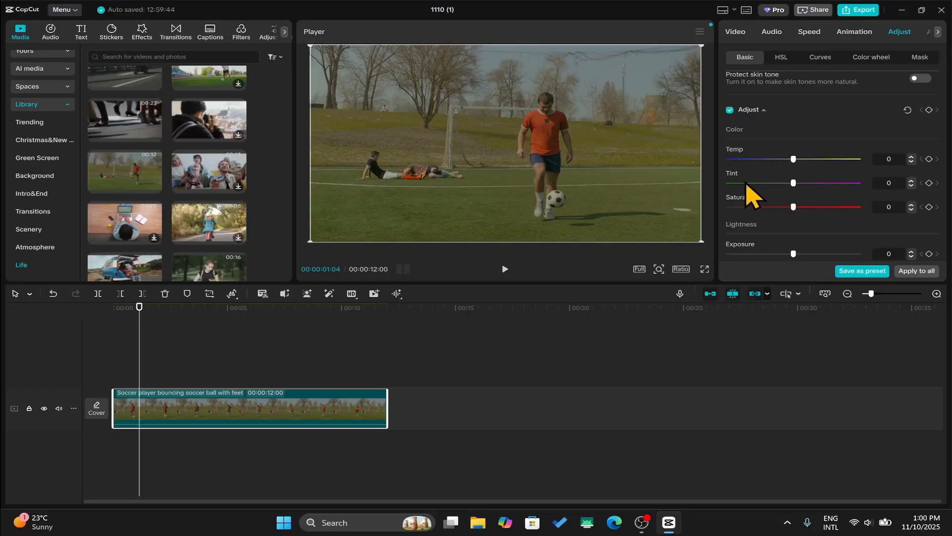
{"action": "left_click_drag", "start_coordinate": [795, 187], "coordinate": [822, 187]}
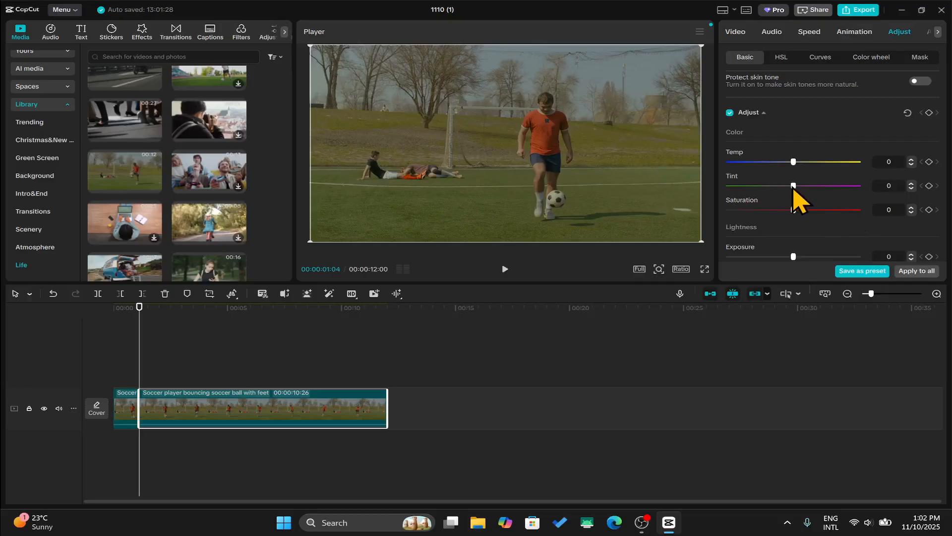
{"action": "mouse_move", "coordinate": [794, 187]}
{"action": "left_mouse_down"}
{"action": "mouse_move", "coordinate": [755, 187]}
{"action": "mouse_move", "coordinate": [829, 191]}
{"action": "mouse_move", "coordinate": [796, 198]}
{"action": "left_mouse_up"}
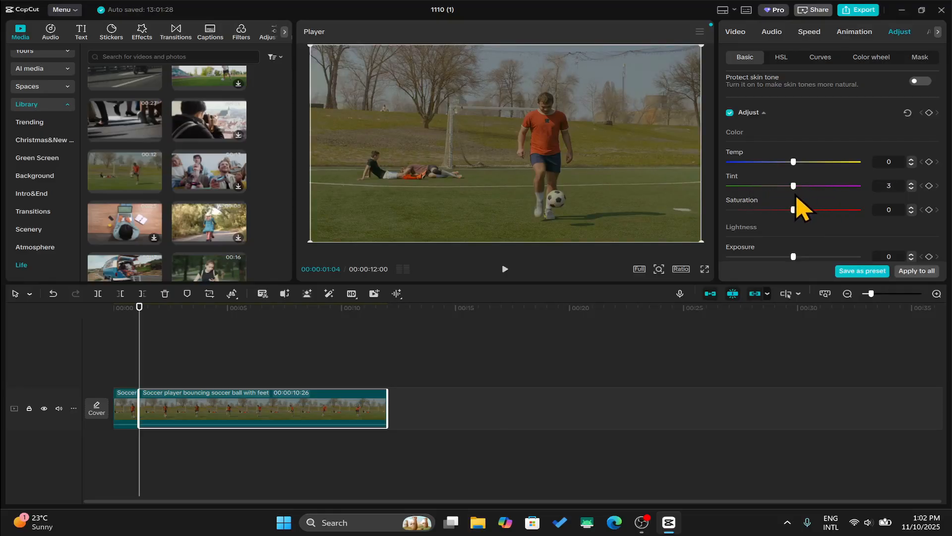
Step: Check the HSL controls for orange and yellow, and try raising the clip's overall basic saturation
{"action": "left_click", "coordinate": [781, 58]}
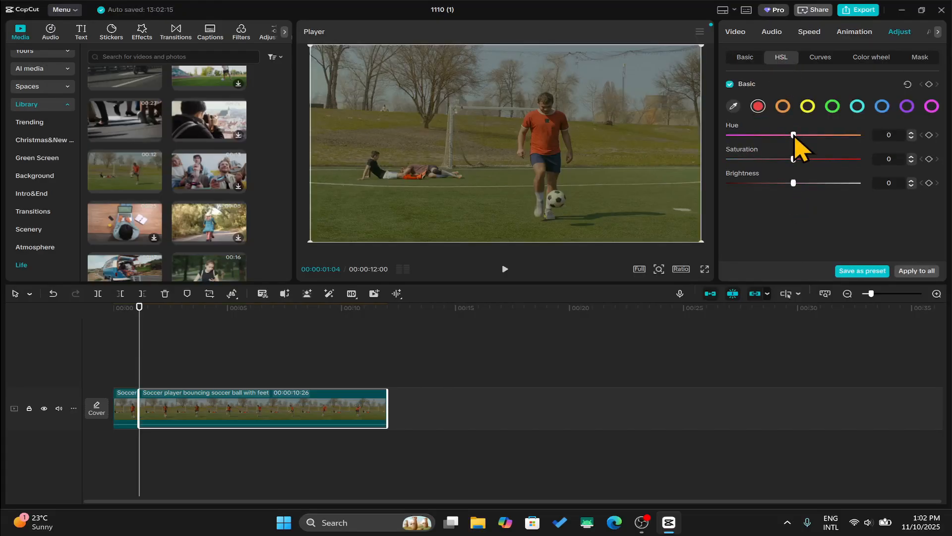
{"action": "left_click", "coordinate": [781, 107]}
{"action": "left_click", "coordinate": [809, 107]}
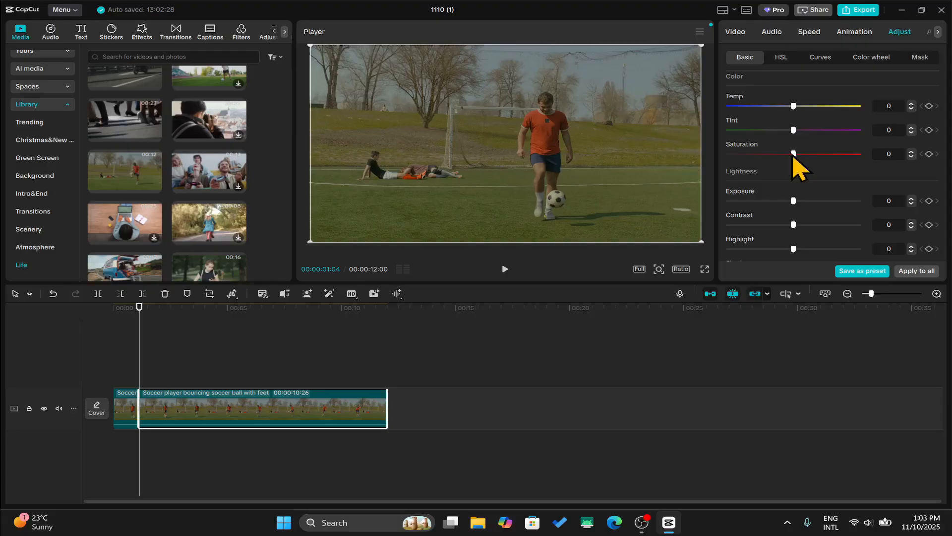
{"action": "mouse_move", "coordinate": [794, 153]}
{"action": "left_mouse_down"}
{"action": "mouse_move", "coordinate": [730, 155]}
{"action": "mouse_move", "coordinate": [870, 154]}
{"action": "mouse_move", "coordinate": [737, 155]}
{"action": "mouse_move", "coordinate": [824, 155]}
{"action": "mouse_move", "coordinate": [774, 157]}
{"action": "mouse_move", "coordinate": [811, 159]}
{"action": "left_mouse_up"}
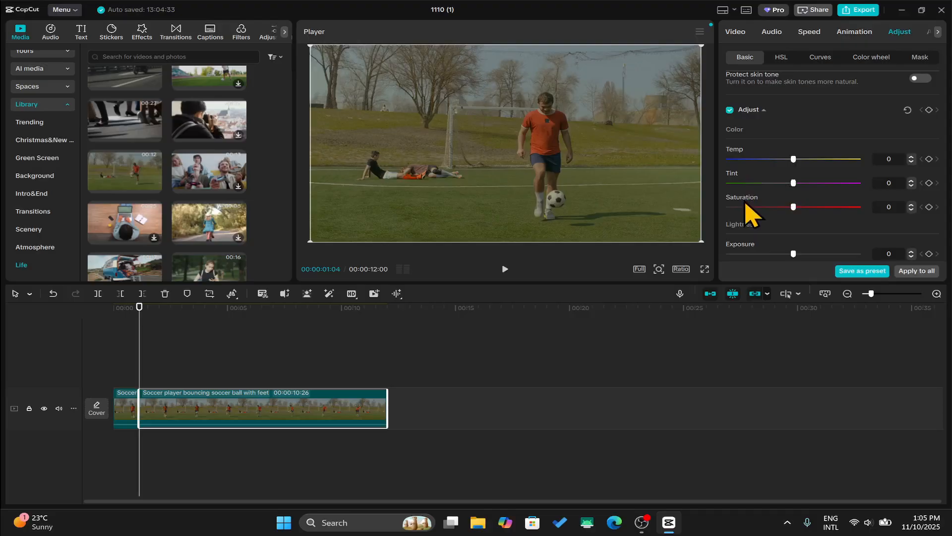
Step: Try hue and saturation changes on the HSL red channel of the soccer clip
{"action": "left_click", "coordinate": [782, 59]}
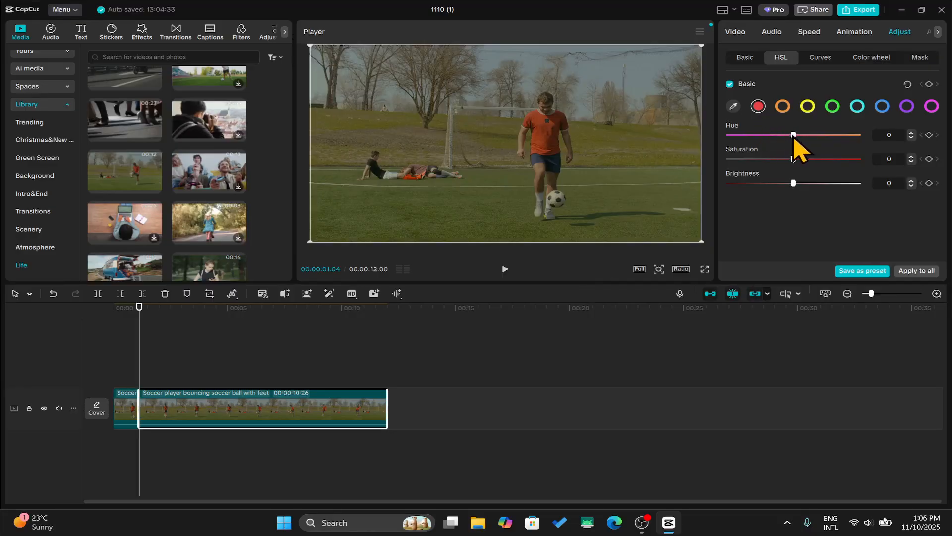
{"action": "mouse_move", "coordinate": [794, 135]}
{"action": "left_mouse_down"}
{"action": "mouse_move", "coordinate": [735, 136]}
{"action": "mouse_move", "coordinate": [794, 137]}
{"action": "left_mouse_up"}
{"action": "left_click_drag", "start_coordinate": [795, 139], "coordinate": [793, 183]}
Step: Try the HSL orange channel with hue at -100 and at 100, reset the hue, and test a higher saturation
{"action": "left_click", "coordinate": [783, 107]}
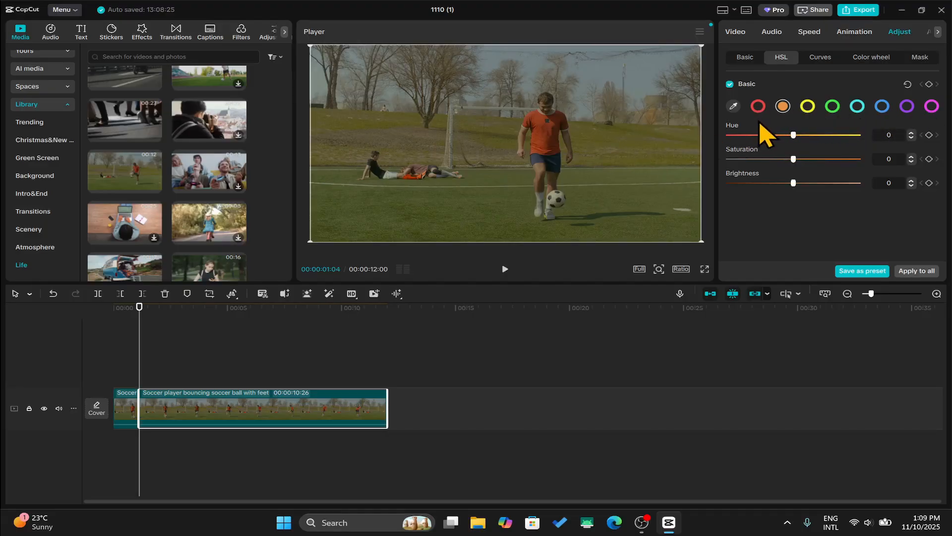
{"action": "left_click_drag", "start_coordinate": [795, 137], "coordinate": [727, 141]}
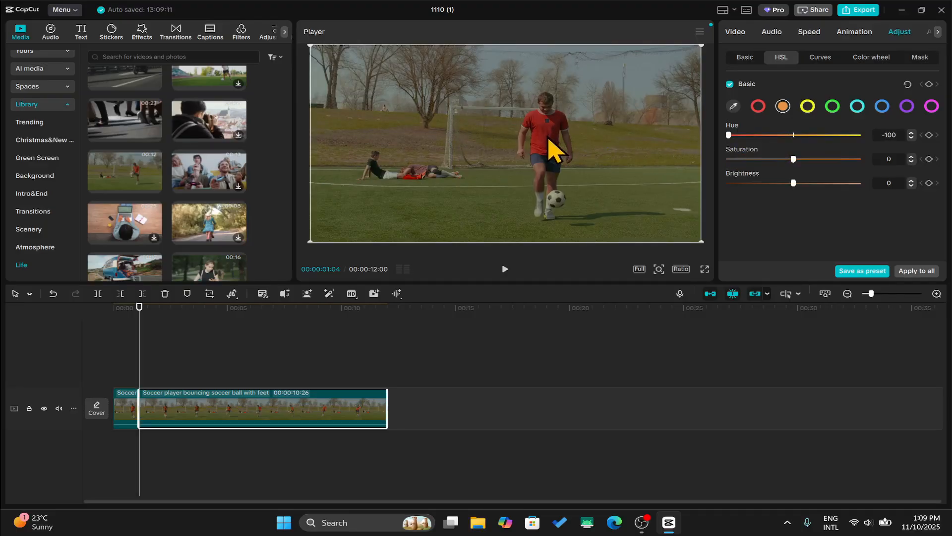
{"action": "left_click_drag", "start_coordinate": [728, 135], "coordinate": [859, 134]}
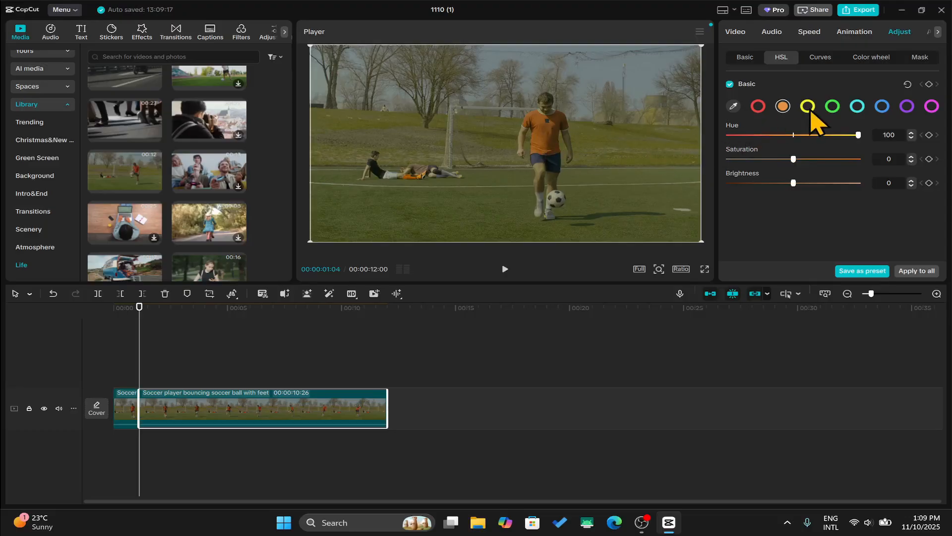
{"action": "left_click", "coordinate": [793, 135]}
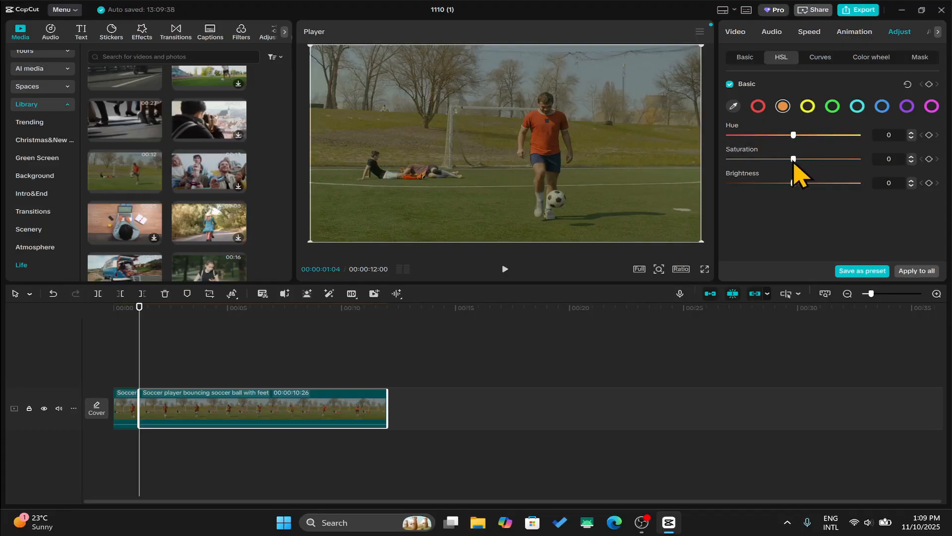
{"action": "left_click_drag", "start_coordinate": [794, 159], "coordinate": [838, 172]}
Step: Try hue and saturation changes on the HSL yellow channel
{"action": "left_click", "coordinate": [807, 107]}
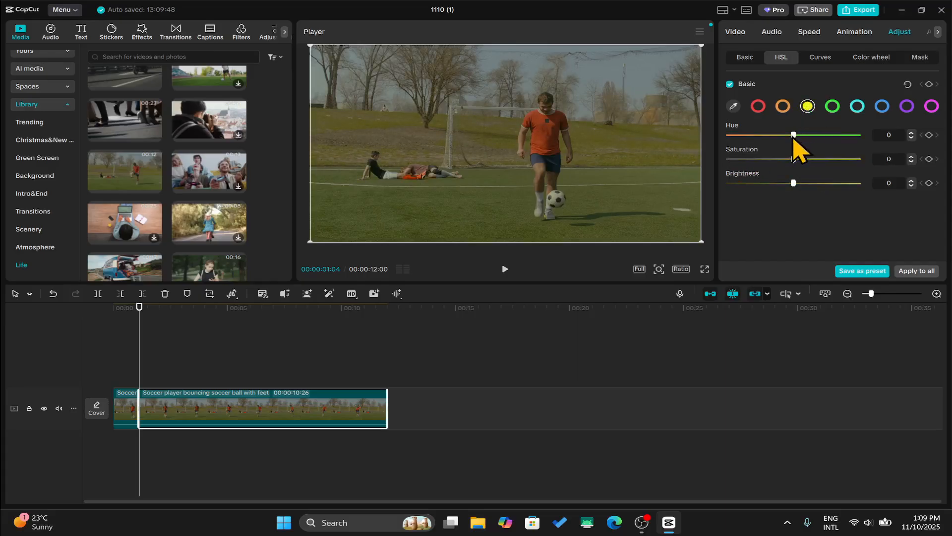
{"action": "left_click_drag", "start_coordinate": [794, 135], "coordinate": [863, 141]}
{"action": "left_click_drag", "start_coordinate": [793, 159], "coordinate": [792, 159]}
{"action": "left_click_drag", "start_coordinate": [780, 159], "coordinate": [832, 159]}
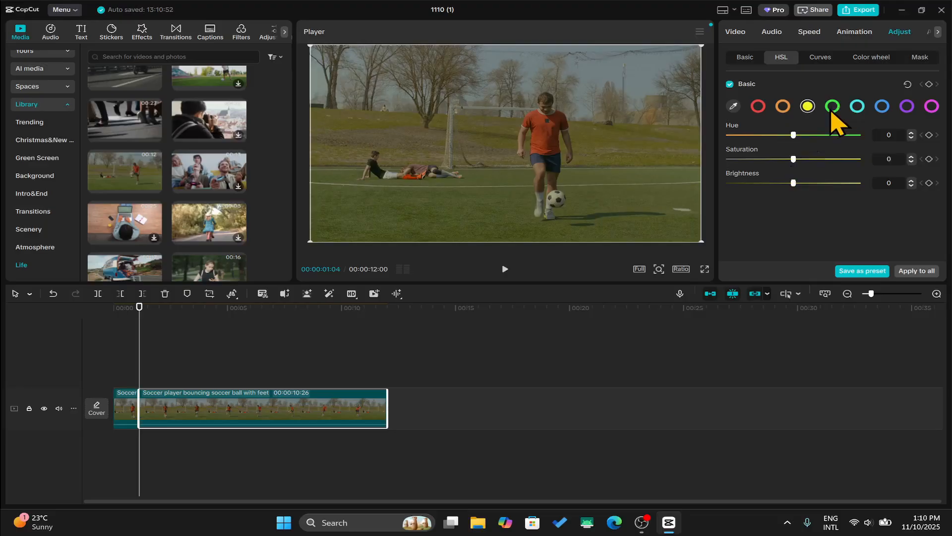
Step: Try shifting the HSL green channel's hue in both directions and raising its saturation
{"action": "left_click", "coordinate": [833, 106]}
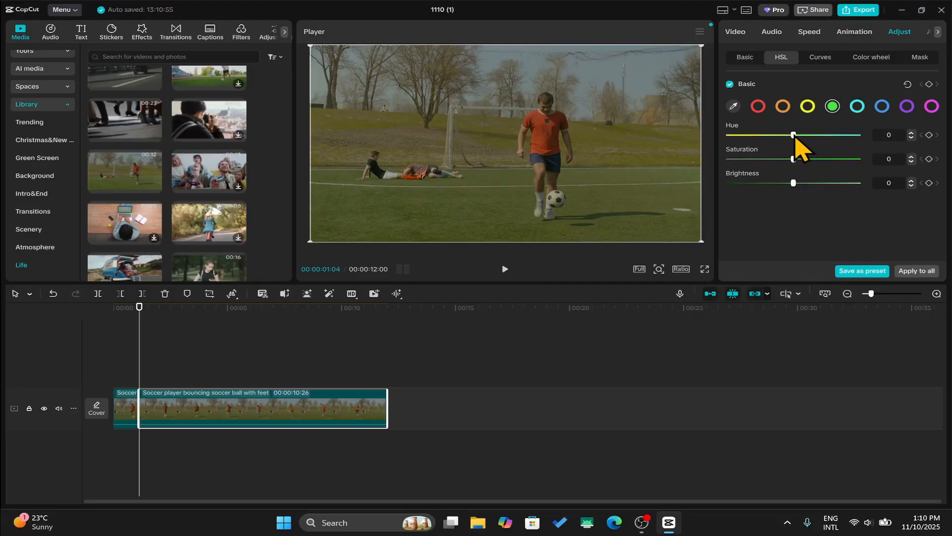
{"action": "left_click_drag", "start_coordinate": [796, 138], "coordinate": [749, 141]}
{"action": "left_click_drag", "start_coordinate": [748, 139], "coordinate": [838, 138]}
{"action": "left_click_drag", "start_coordinate": [793, 161], "coordinate": [832, 169]}
Step: Try both extremes of the HSL cyan channel's hue and a much higher cyan saturation
{"action": "left_click", "coordinate": [856, 106]}
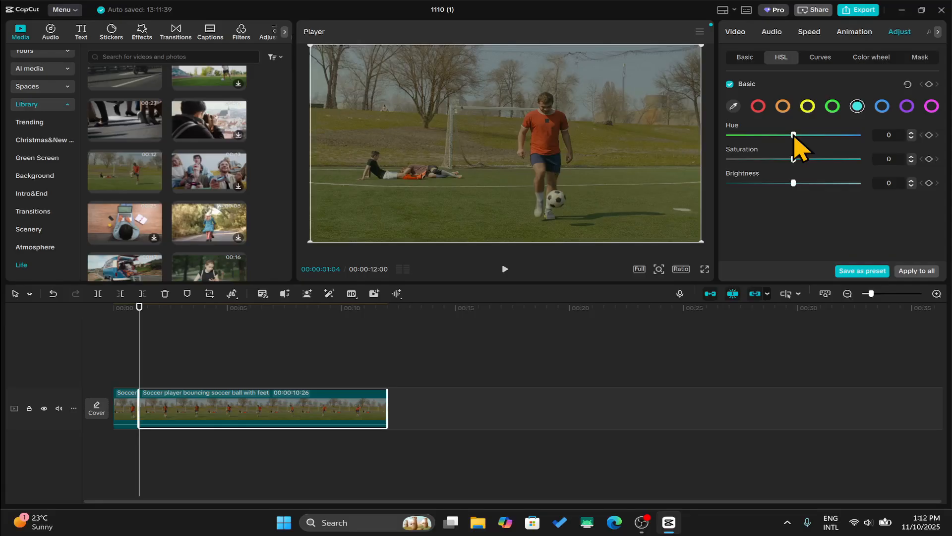
{"action": "left_click_drag", "start_coordinate": [794, 135], "coordinate": [714, 141]}
{"action": "left_click", "coordinate": [795, 136]}
{"action": "left_click_drag", "start_coordinate": [796, 135], "coordinate": [865, 140]}
{"action": "left_click_drag", "start_coordinate": [793, 160], "coordinate": [857, 162]}
Step: Try both extremes of the HSL blue channel's hue and test its saturation, rechecking the cyan channel in between
{"action": "left_click", "coordinate": [882, 107]}
{"action": "left_click", "coordinate": [880, 109]}
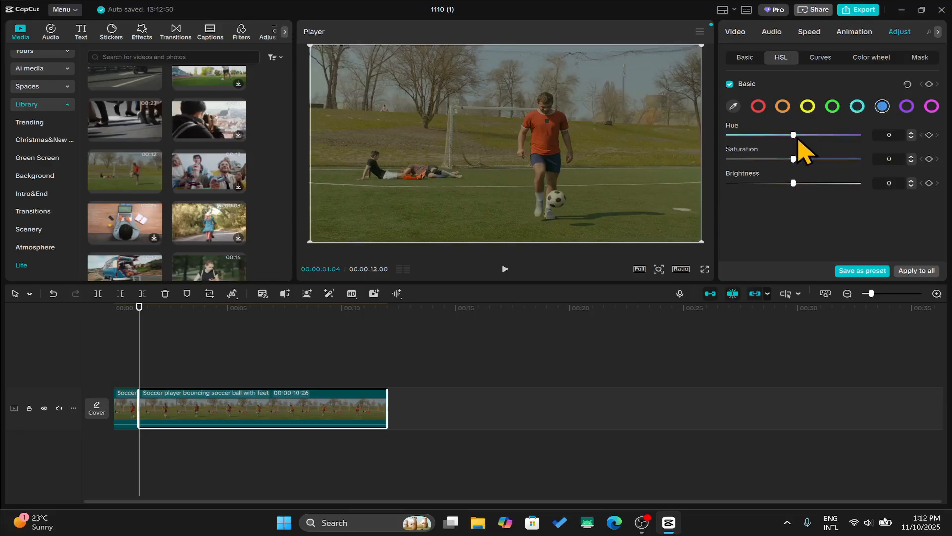
{"action": "left_click_drag", "start_coordinate": [795, 137], "coordinate": [724, 153]}
{"action": "left_click_drag", "start_coordinate": [736, 137], "coordinate": [865, 142]}
{"action": "left_click", "coordinate": [862, 110]}
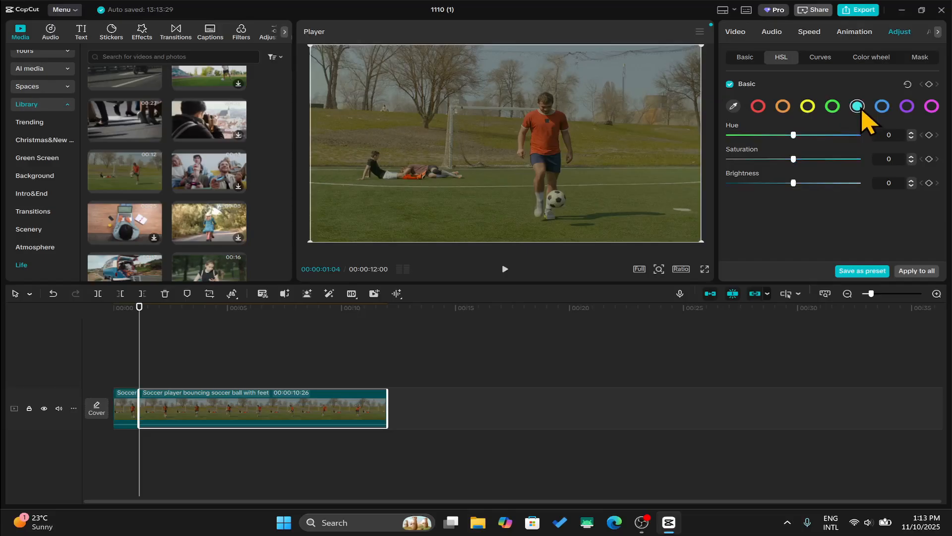
{"action": "left_click", "coordinate": [883, 106]}
{"action": "left_click_drag", "start_coordinate": [856, 158], "coordinate": [795, 164]}
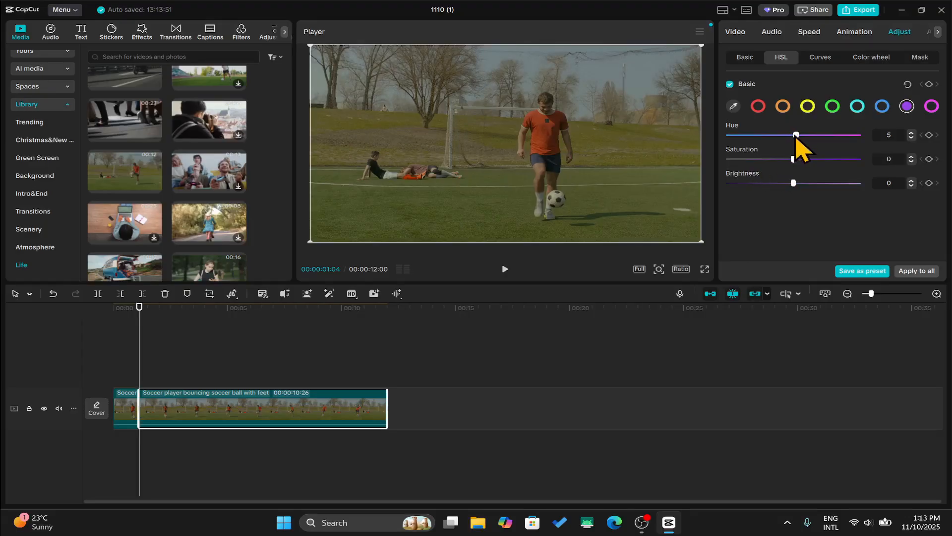
Step: Try hue and saturation changes on the HSL purple and magenta channels
{"action": "left_click_drag", "start_coordinate": [797, 136], "coordinate": [793, 185]}
{"action": "mouse_move", "coordinate": [792, 159]}
{"action": "left_mouse_down"}
{"action": "mouse_move", "coordinate": [731, 160]}
{"action": "mouse_move", "coordinate": [832, 159]}
{"action": "mouse_move", "coordinate": [735, 160]}
{"action": "mouse_move", "coordinate": [800, 170]}
{"action": "mouse_move", "coordinate": [793, 177]}
{"action": "left_mouse_up"}
{"action": "left_click_drag", "start_coordinate": [794, 135], "coordinate": [687, 121]}
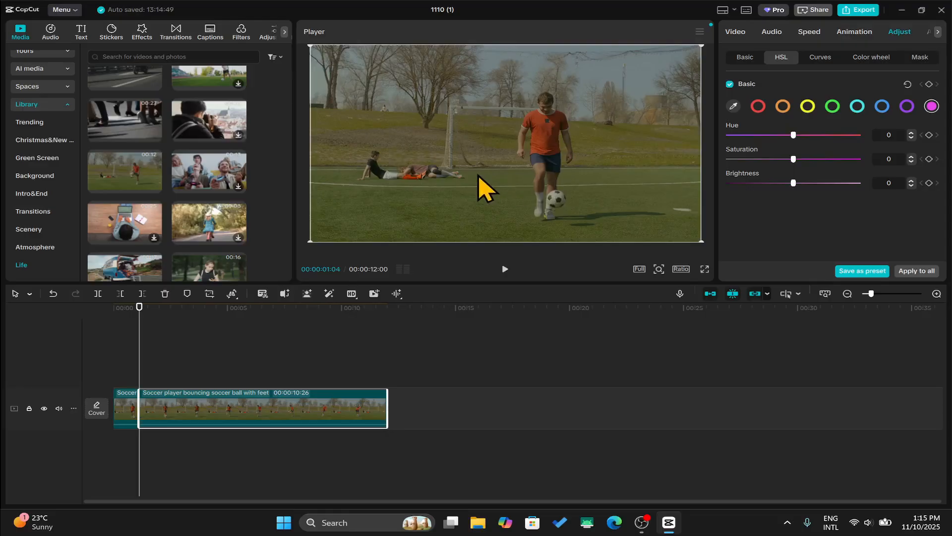
Step: Set the HSL red channel's hue to -31, saturation to 100 and brightness to -51, comparing the footage with HSL off and on
{"action": "left_click", "coordinate": [760, 110]}
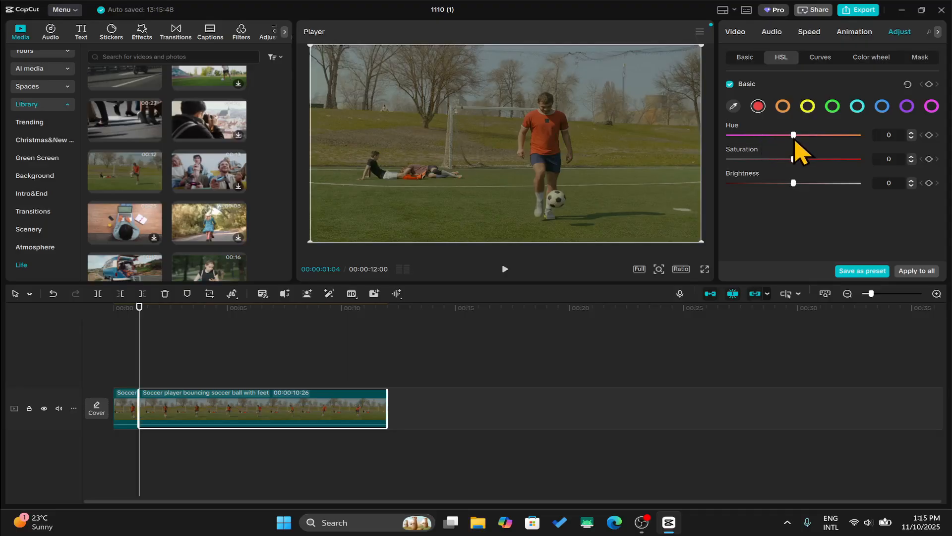
{"action": "left_click_drag", "start_coordinate": [796, 139], "coordinate": [773, 138]}
{"action": "left_click_drag", "start_coordinate": [797, 160], "coordinate": [862, 162]}
{"action": "left_click", "coordinate": [730, 84]}
{"action": "left_click", "coordinate": [730, 84]}
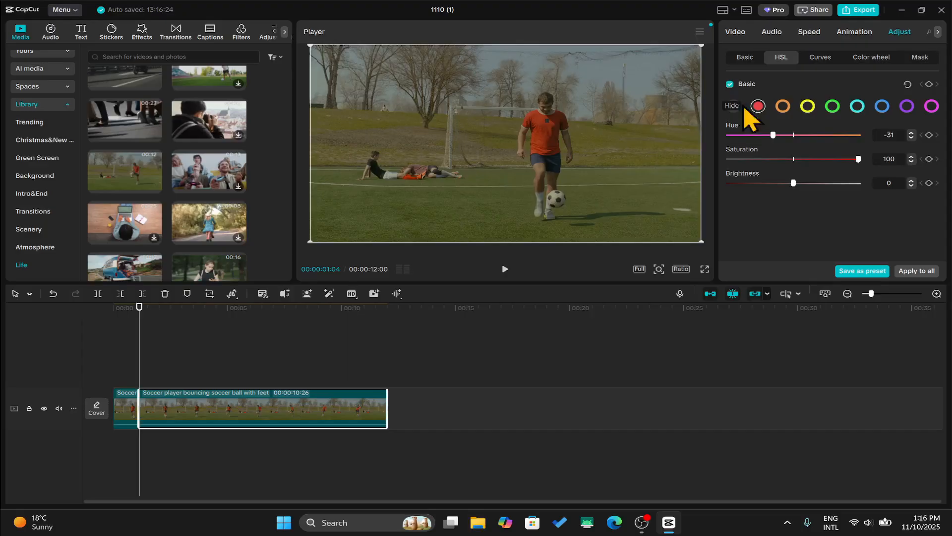
{"action": "left_click", "coordinate": [729, 83]}
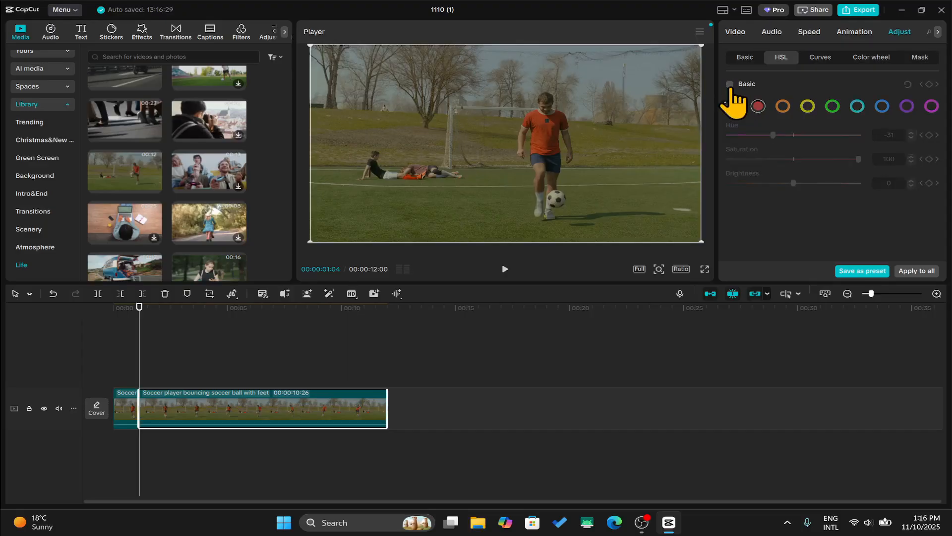
{"action": "left_click", "coordinate": [730, 83]}
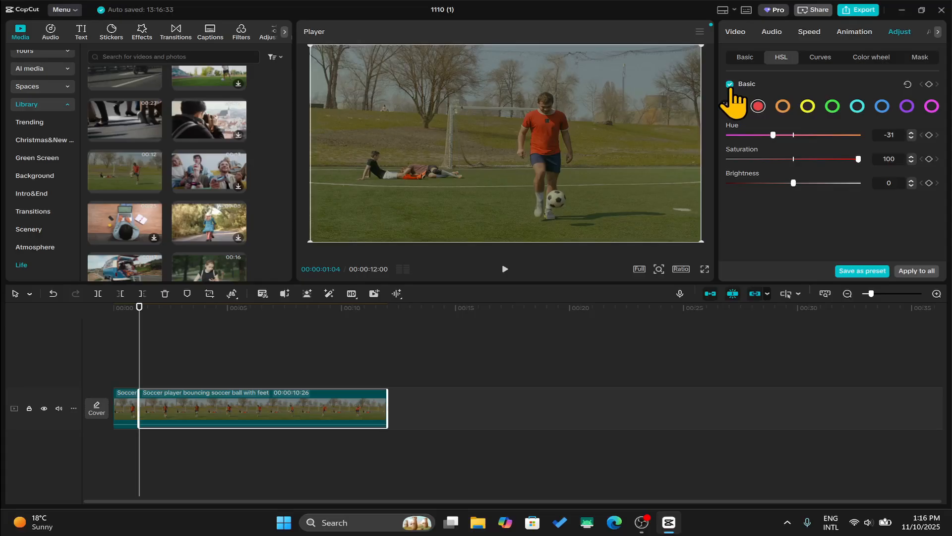
{"action": "left_click_drag", "start_coordinate": [794, 185], "coordinate": [760, 184]}
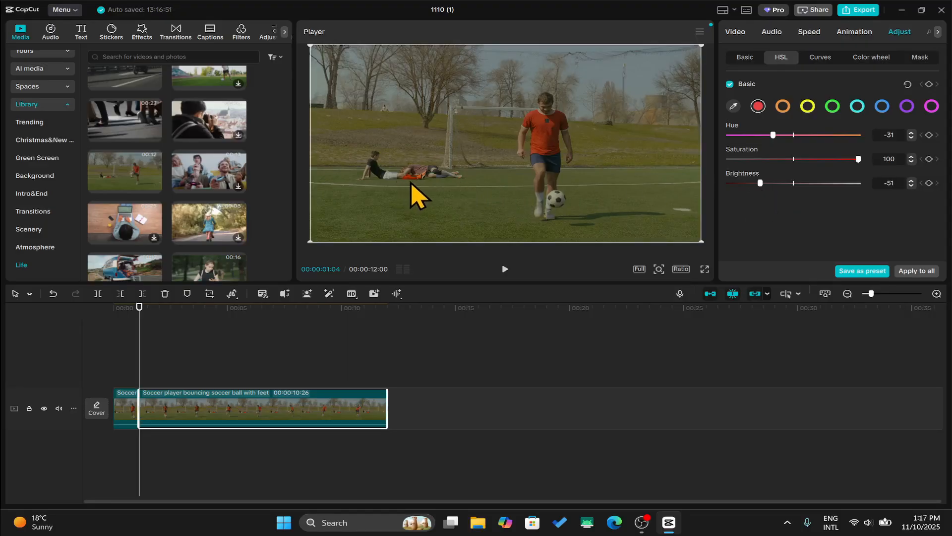
Step: Set the HSL orange channel's hue to -28, saturation to -5 and brightness to -29, comparing the footage with HSL off and on
{"action": "left_click", "coordinate": [783, 107]}
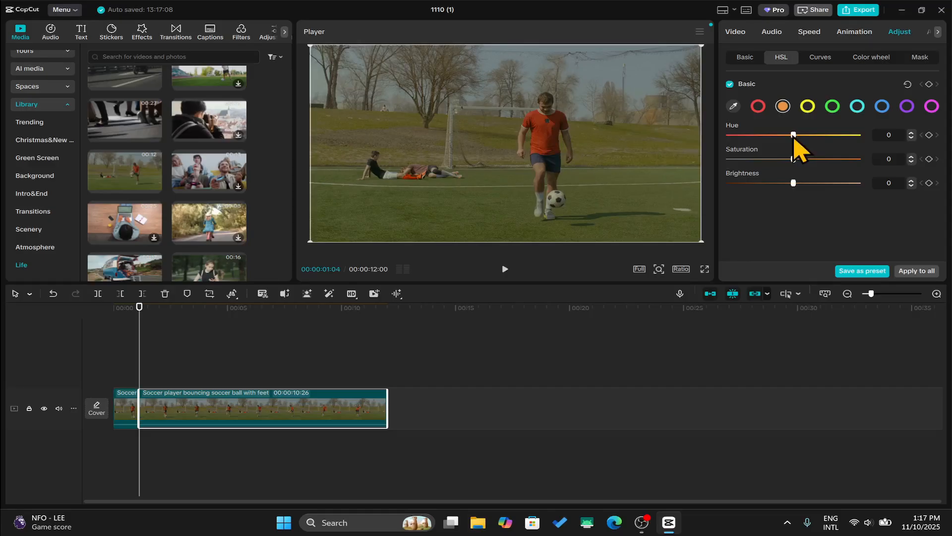
{"action": "left_click_drag", "start_coordinate": [793, 137], "coordinate": [736, 141]}
{"action": "left_click", "coordinate": [729, 84]}
{"action": "left_click", "coordinate": [730, 85]}
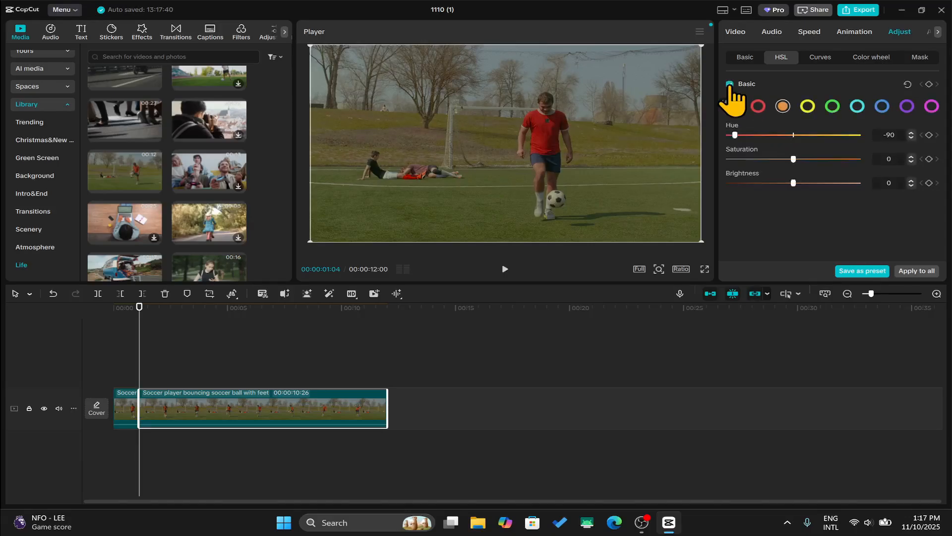
{"action": "left_click_drag", "start_coordinate": [736, 136], "coordinate": [770, 142]}
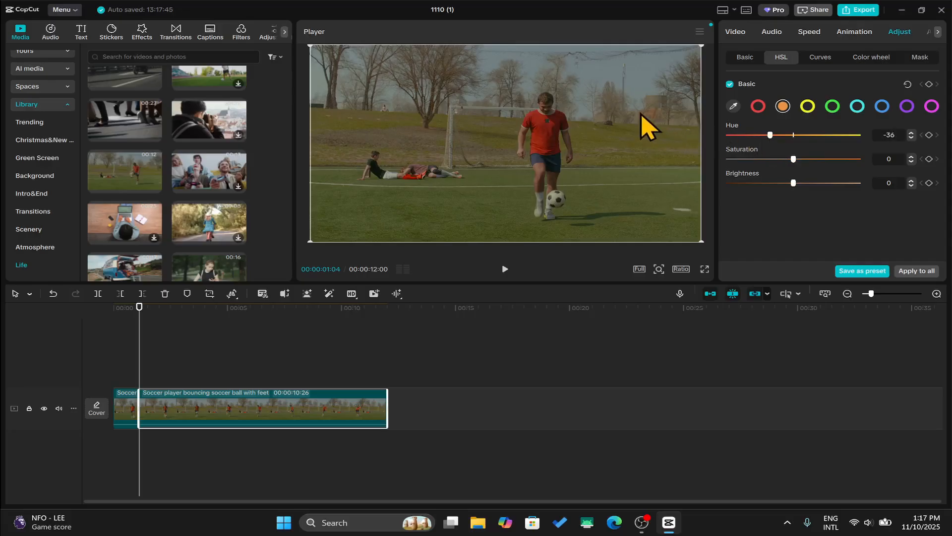
{"action": "left_click_drag", "start_coordinate": [772, 140], "coordinate": [653, 140]}
{"action": "left_click_drag", "start_coordinate": [464, 140], "coordinate": [796, 173]}
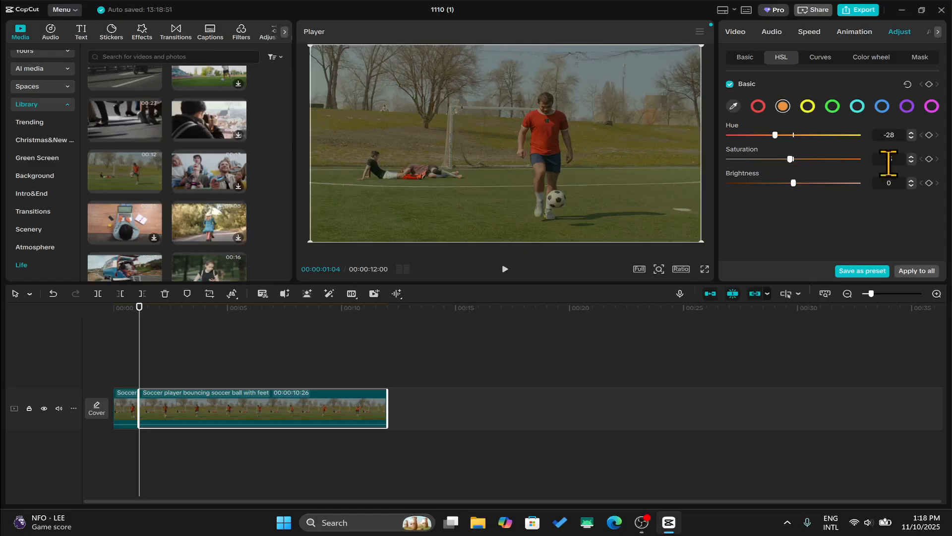
{"action": "left_click", "coordinate": [791, 184]}
{"action": "left_click_drag", "start_coordinate": [783, 188], "coordinate": [775, 188]}
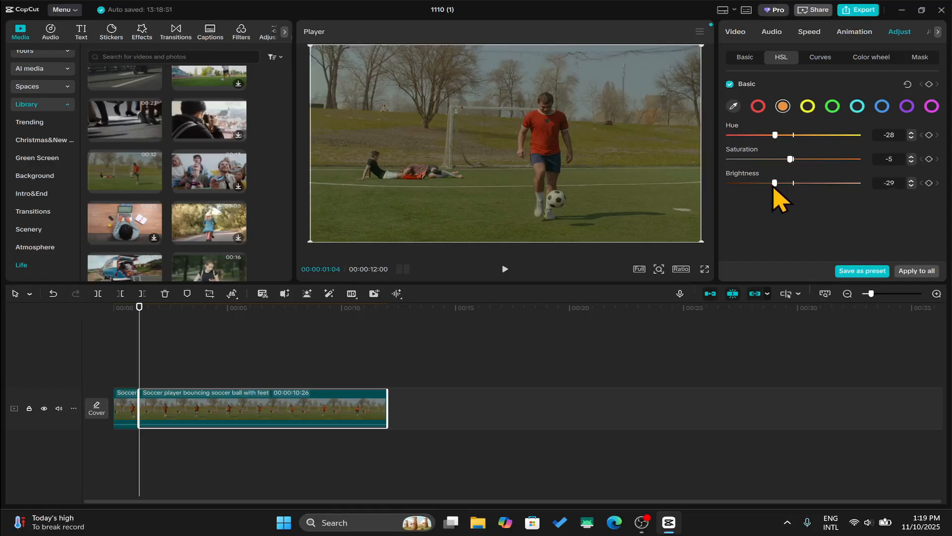
Step: Shift the HSL yellow channel's hue toward green, trying 100 and comparing HSL off and on before easing it back
{"action": "left_click", "coordinate": [810, 108]}
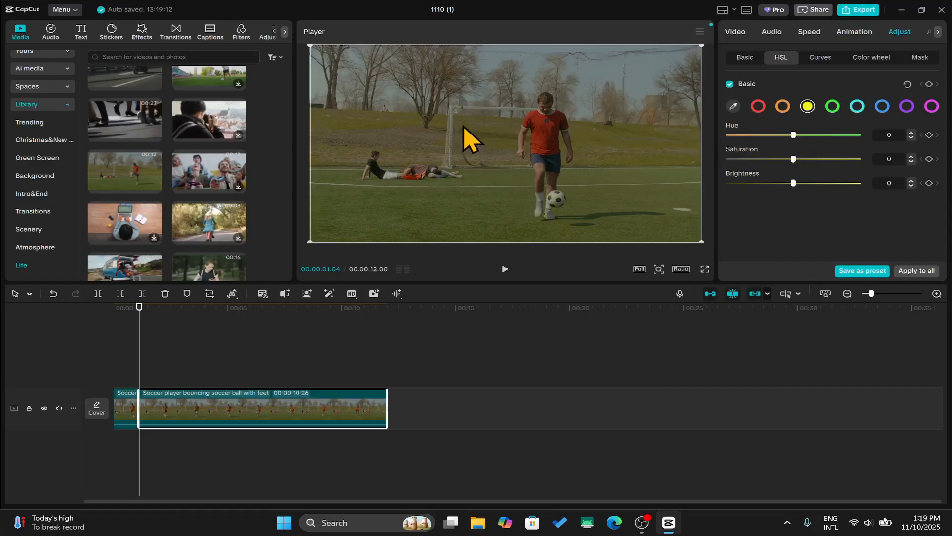
{"action": "left_click_drag", "start_coordinate": [794, 136], "coordinate": [860, 137]}
{"action": "left_click", "coordinate": [730, 84]}
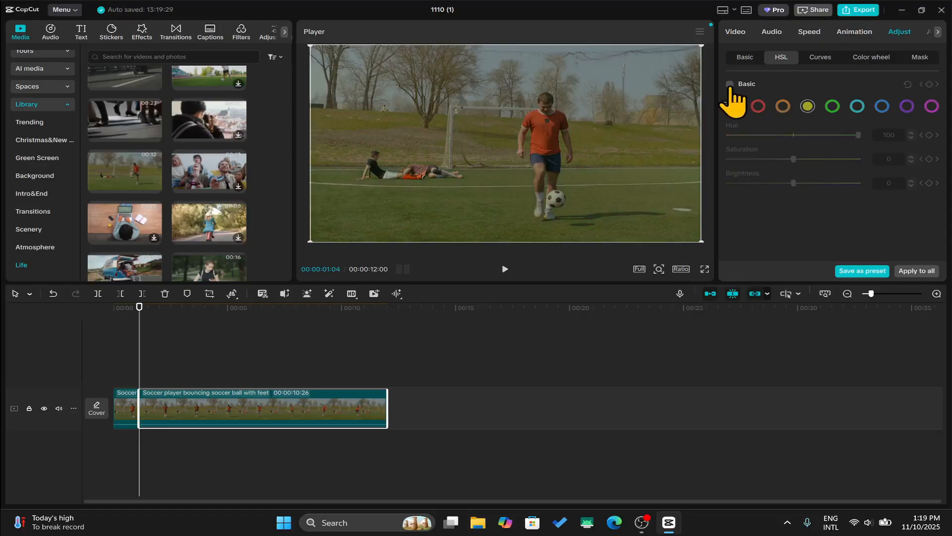
{"action": "left_click", "coordinate": [729, 84]}
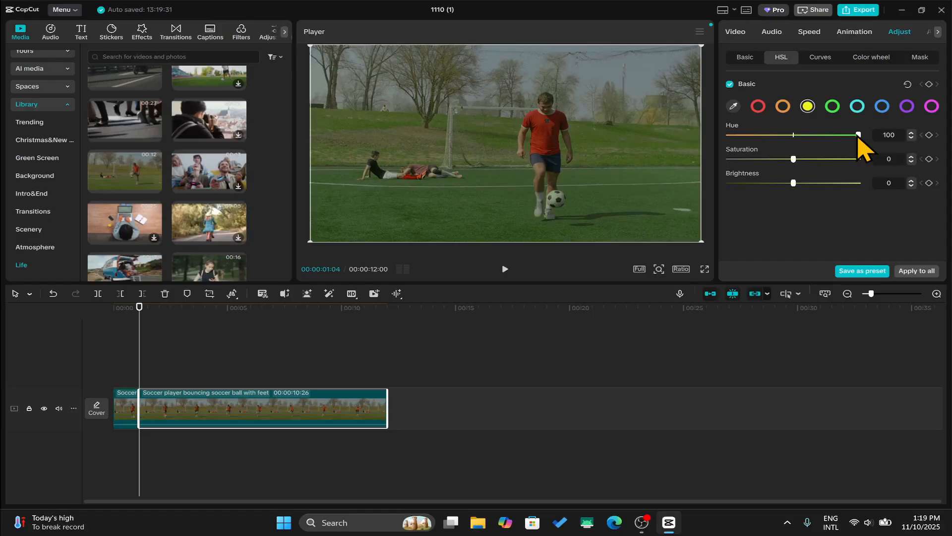
{"action": "left_click_drag", "start_coordinate": [857, 137], "coordinate": [826, 144]}
Step: Set the HSL green channel's hue to 41, saturation to 16 and brightness to -56
{"action": "left_click_drag", "start_coordinate": [794, 159], "coordinate": [800, 159]}
{"action": "left_click_drag", "start_coordinate": [799, 160], "coordinate": [756, 188]}
{"action": "left_click", "coordinate": [833, 107]}
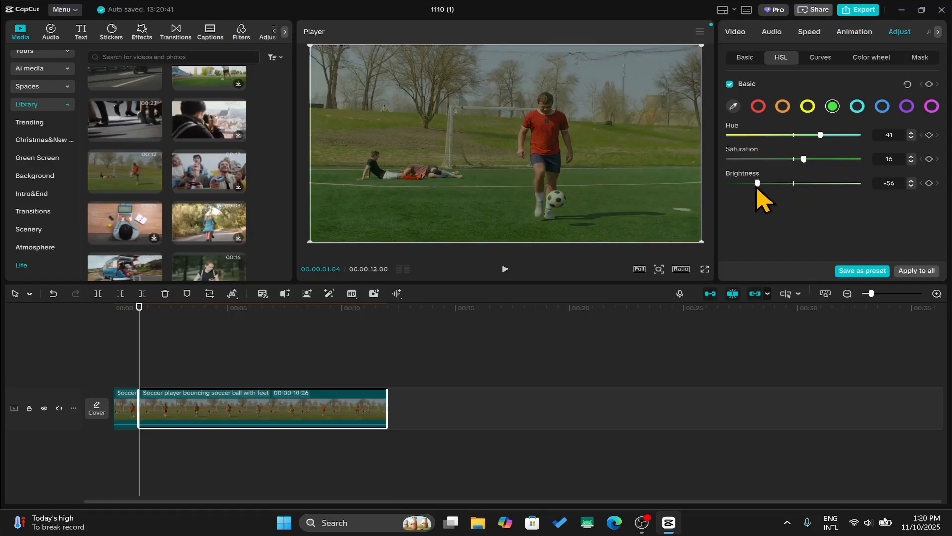
Step: Set the HSL cyan channel's hue to 28 and saturation to 76, and test its brightness
{"action": "left_click", "coordinate": [861, 112]}
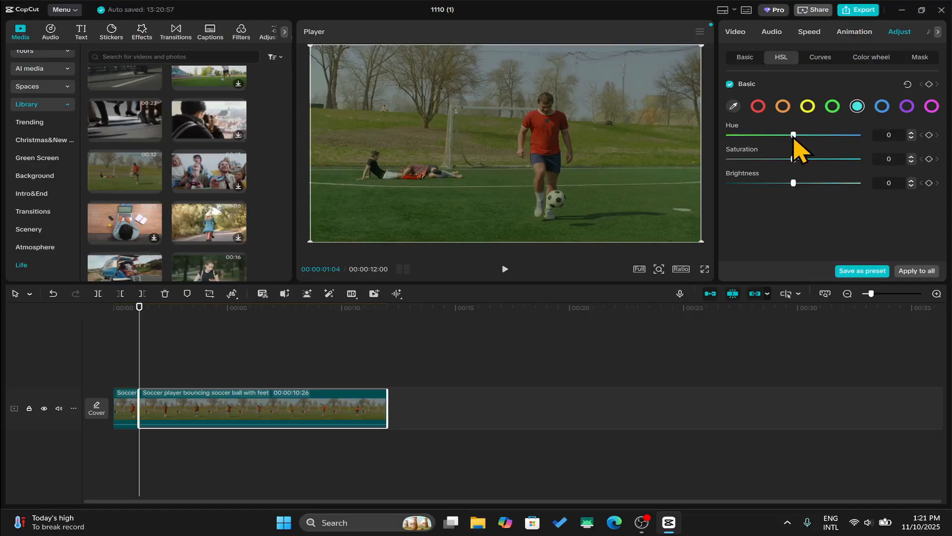
{"action": "left_click_drag", "start_coordinate": [793, 135], "coordinate": [842, 171]}
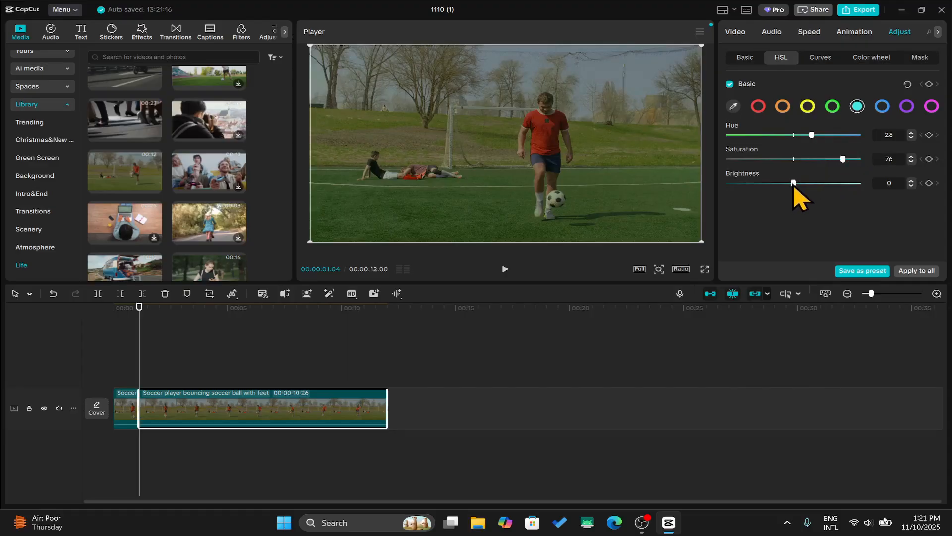
{"action": "mouse_move", "coordinate": [793, 191]}
{"action": "left_mouse_down"}
{"action": "mouse_move", "coordinate": [822, 190]}
{"action": "mouse_move", "coordinate": [772, 191]}
{"action": "mouse_move", "coordinate": [794, 192]}
{"action": "left_mouse_up"}
Step: Adjust the HSL blue channel's hue and saturation, and compare the whole HSL grade off and on
{"action": "left_click", "coordinate": [882, 106]}
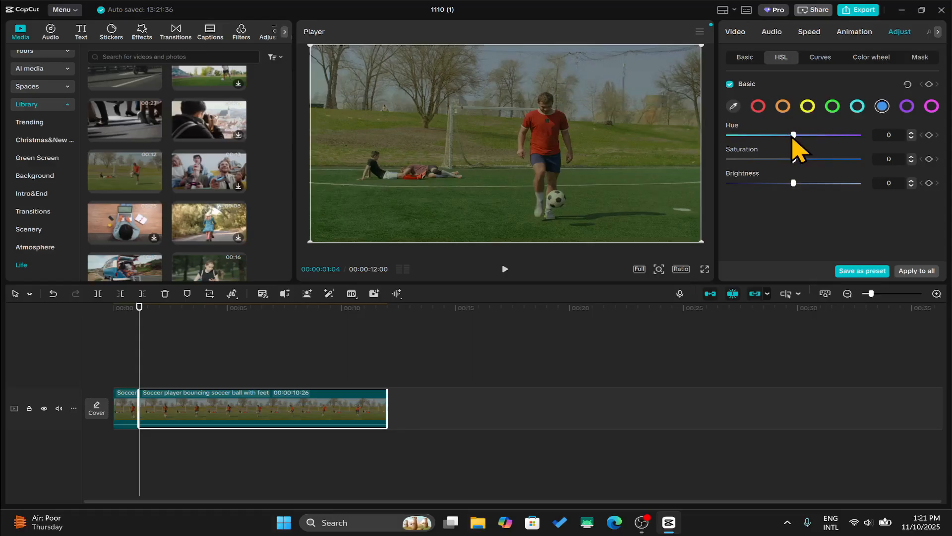
{"action": "left_click_drag", "start_coordinate": [792, 137], "coordinate": [797, 159]}
{"action": "left_click", "coordinate": [907, 106]}
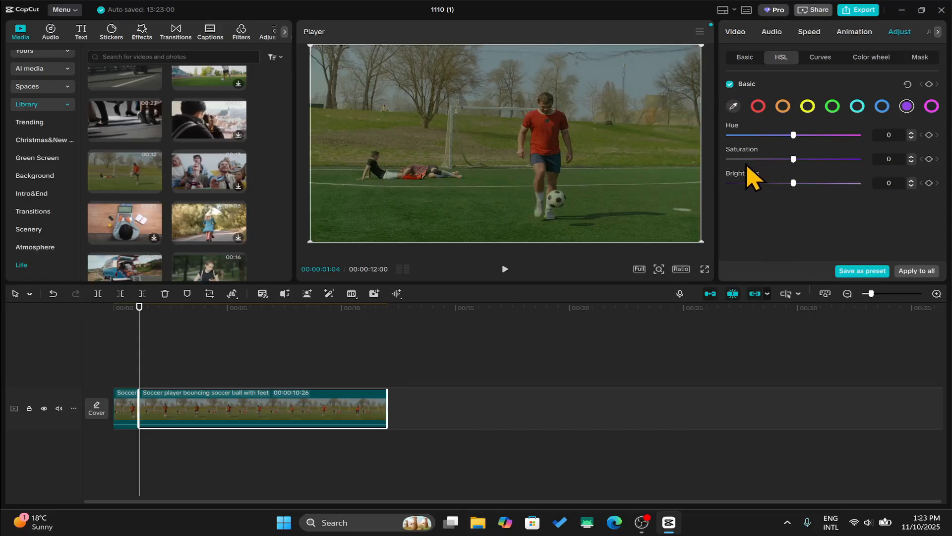
{"action": "left_click", "coordinate": [730, 85]}
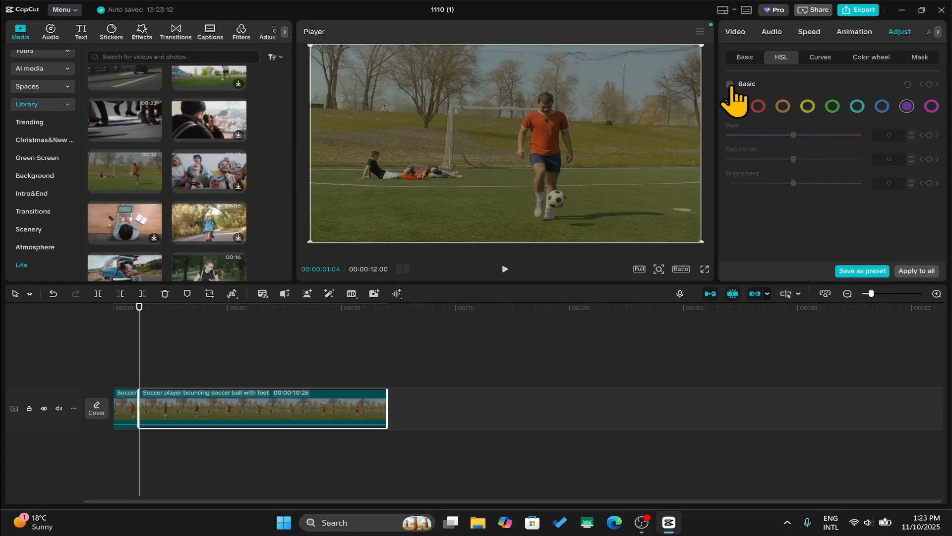
{"action": "left_click", "coordinate": [730, 85]}
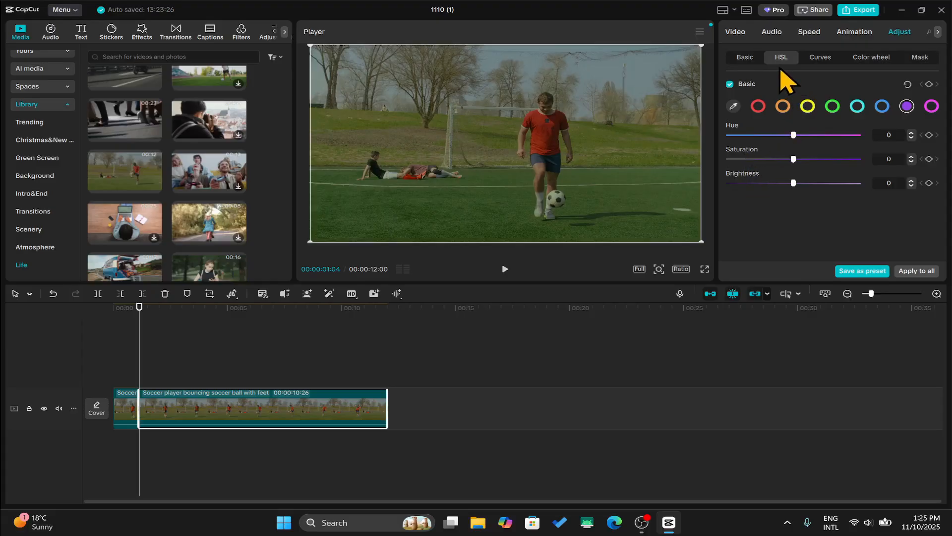
Step: Try exposure changes and contrast at 50 and 22 in the basic lightness adjustments, returning both to 0
{"action": "left_click", "coordinate": [746, 58]}
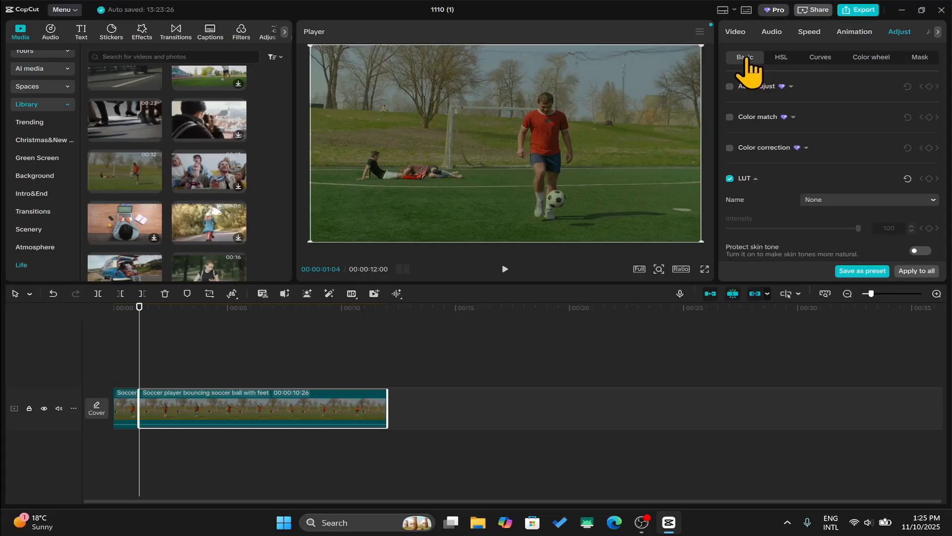
{"action": "scroll", "coordinate": [764, 208], "scroll_direction": "down", "scroll_amount": 6}
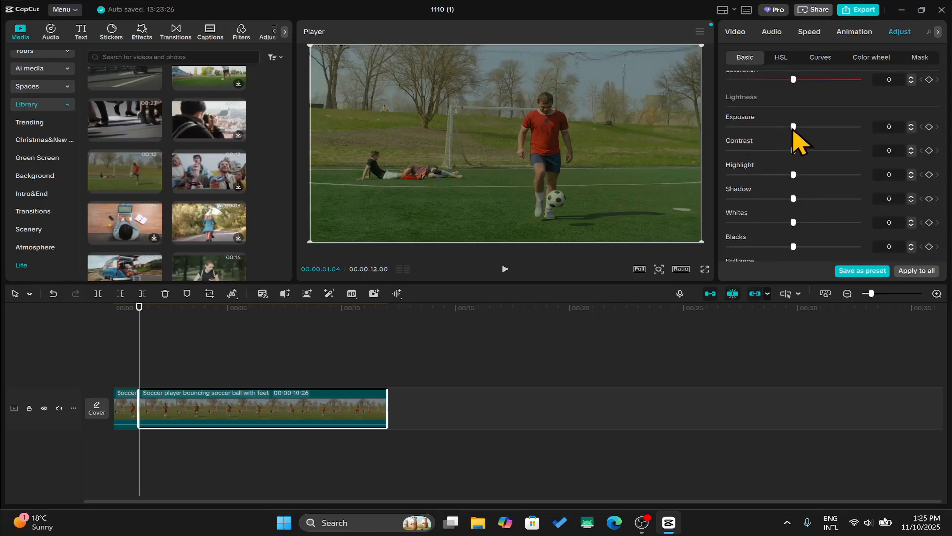
{"action": "mouse_move", "coordinate": [794, 127]}
{"action": "left_mouse_down"}
{"action": "mouse_move", "coordinate": [815, 128]}
{"action": "mouse_move", "coordinate": [772, 130]}
{"action": "mouse_move", "coordinate": [856, 130]}
{"action": "mouse_move", "coordinate": [785, 131]}
{"action": "mouse_move", "coordinate": [812, 133]}
{"action": "mouse_move", "coordinate": [793, 132]}
{"action": "left_mouse_up"}
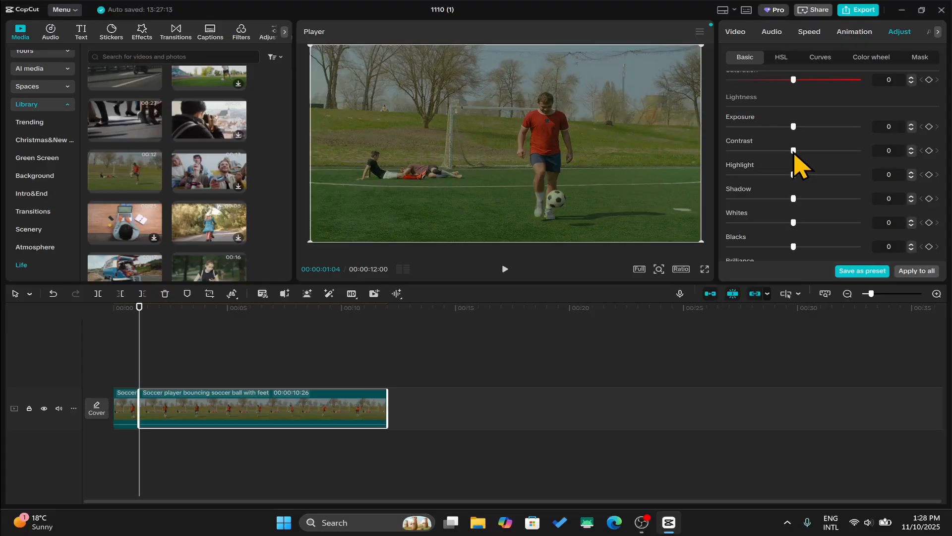
{"action": "left_click_drag", "start_coordinate": [794, 151], "coordinate": [862, 156]}
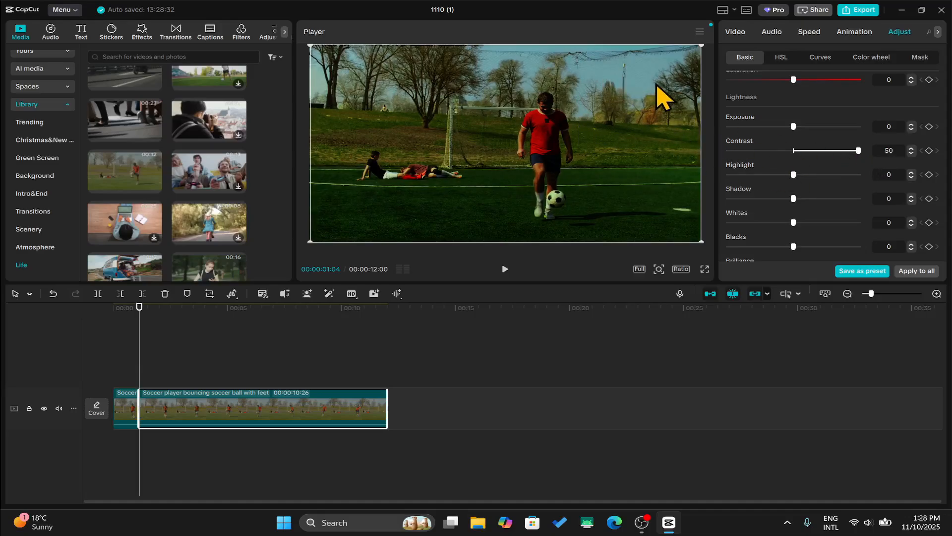
{"action": "left_click_drag", "start_coordinate": [793, 151], "coordinate": [821, 152]}
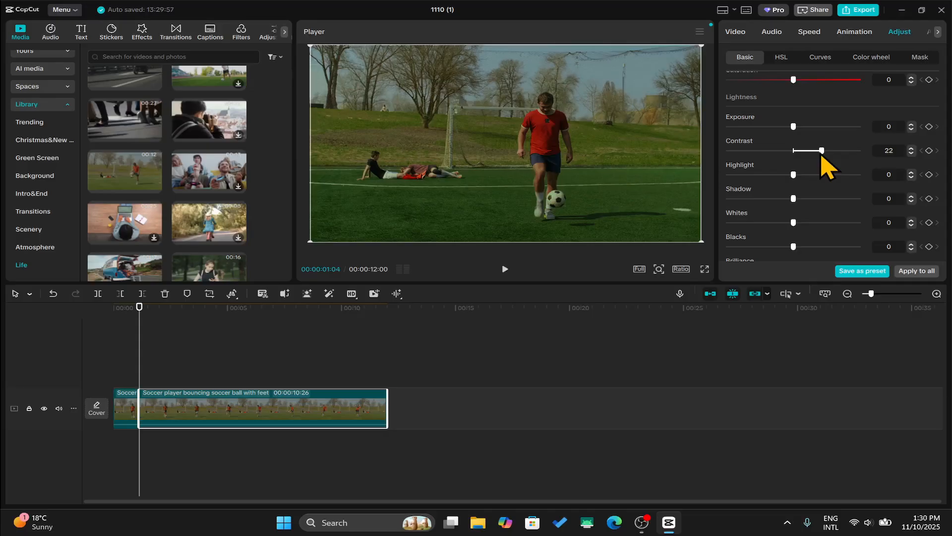
{"action": "left_click_drag", "start_coordinate": [821, 152], "coordinate": [793, 152]}
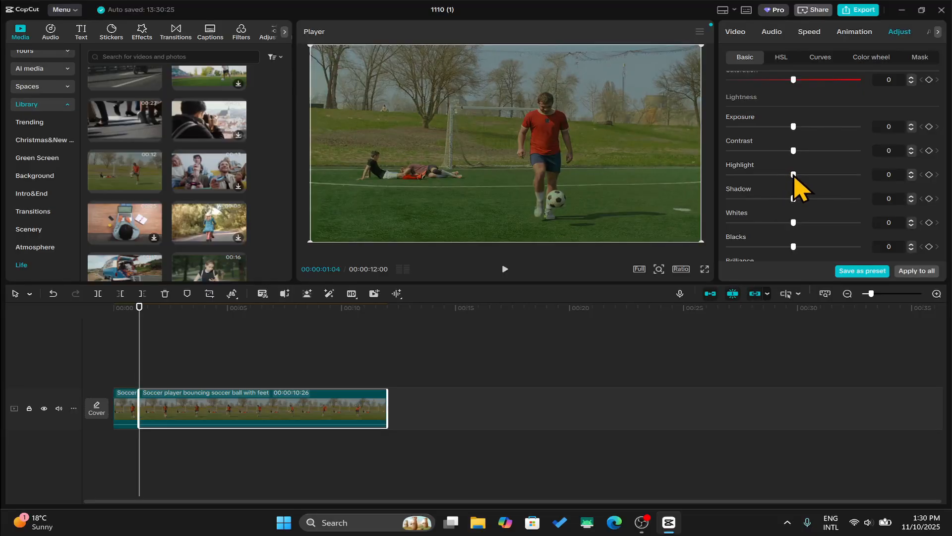
Step: Try highlight changes and a shadow value of -14 on the clip, returning both to 0
{"action": "mouse_move", "coordinate": [794, 174]}
{"action": "left_mouse_down"}
{"action": "mouse_move", "coordinate": [744, 186]}
{"action": "mouse_move", "coordinate": [858, 176]}
{"action": "mouse_move", "coordinate": [754, 177]}
{"action": "mouse_move", "coordinate": [822, 179]}
{"action": "mouse_move", "coordinate": [794, 180]}
{"action": "left_mouse_up"}
{"action": "scroll", "coordinate": [795, 166], "scroll_direction": "down", "scroll_amount": 1}
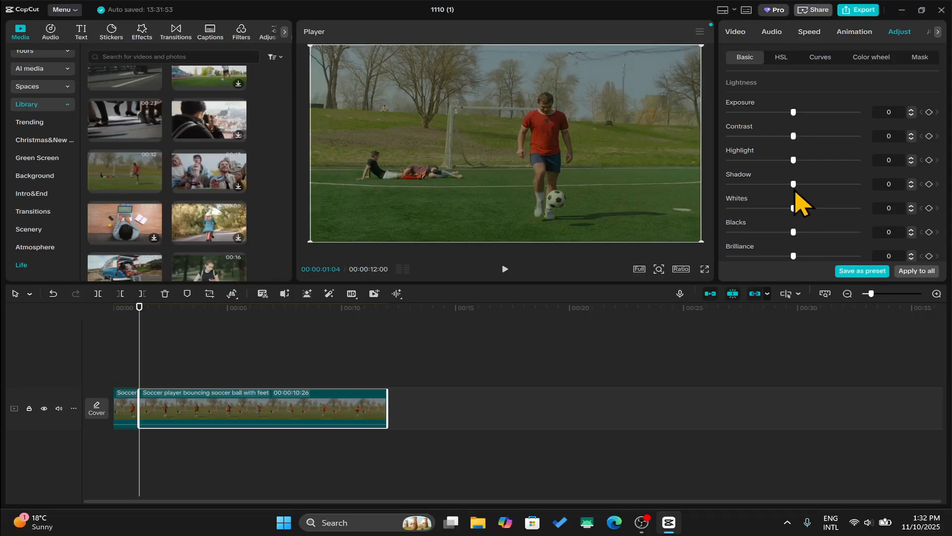
{"action": "left_click_drag", "start_coordinate": [795, 192], "coordinate": [774, 185]}
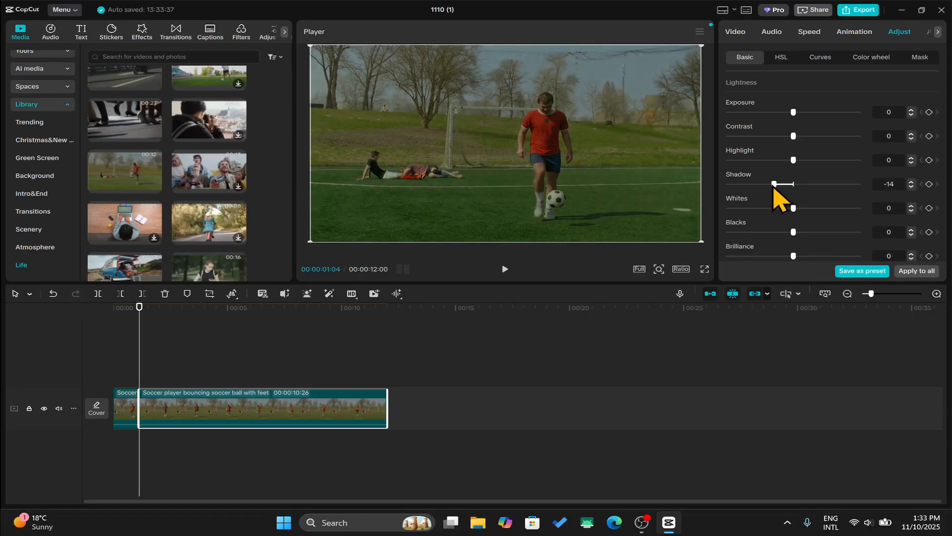
{"action": "double_click", "coordinate": [774, 185]}
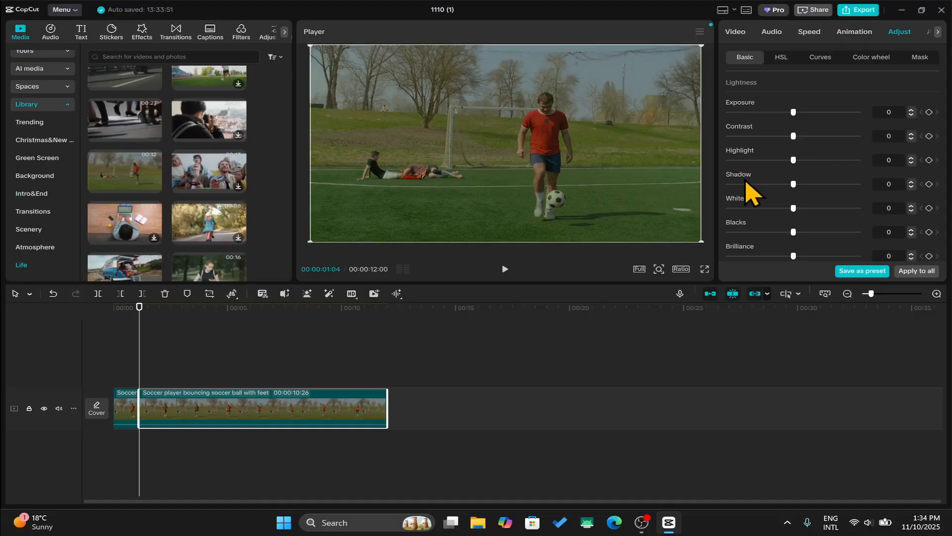
Step: Try whites at 13 and a change to the blacks, returning both to 0
{"action": "scroll", "coordinate": [792, 214], "scroll_direction": "down", "scroll_amount": 1}
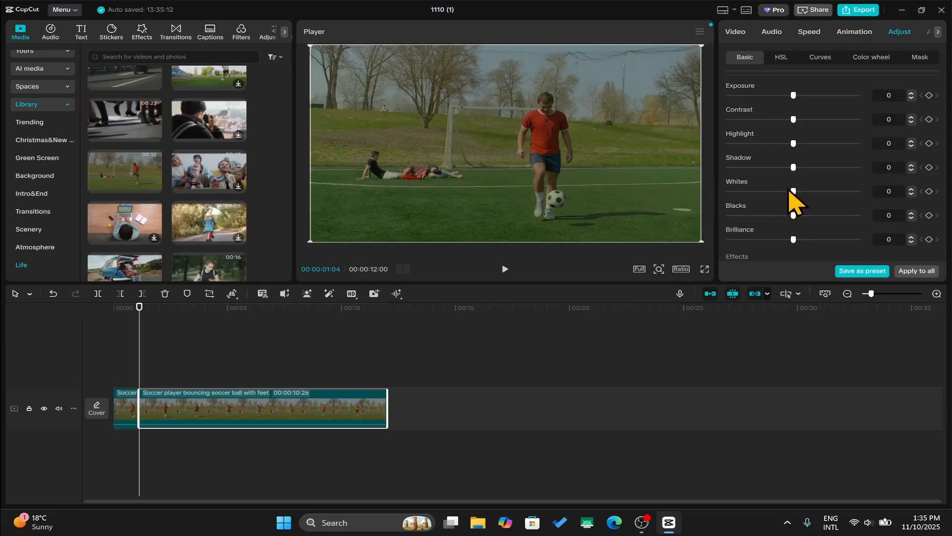
{"action": "left_click_drag", "start_coordinate": [793, 192], "coordinate": [809, 191]}
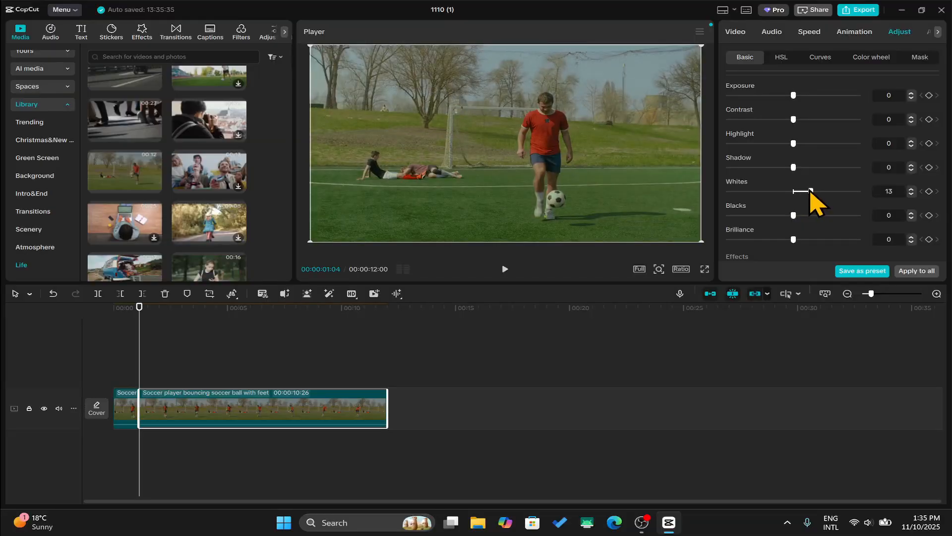
{"action": "left_click_drag", "start_coordinate": [794, 215], "coordinate": [808, 199]}
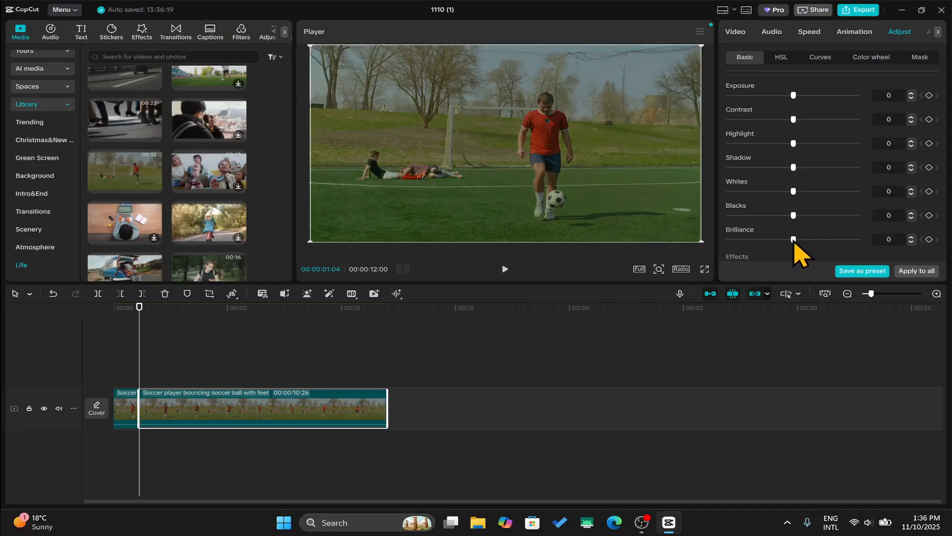
Step: Set the clip's brilliance to -8
{"action": "mouse_move", "coordinate": [793, 240]}
{"action": "left_mouse_down"}
{"action": "mouse_move", "coordinate": [820, 240]}
{"action": "mouse_move", "coordinate": [784, 240]}
{"action": "left_mouse_up"}
Step: Try the sharpen effect at 100 on the clip and return it to 0
{"action": "scroll", "coordinate": [774, 208], "scroll_direction": "down", "scroll_amount": 3}
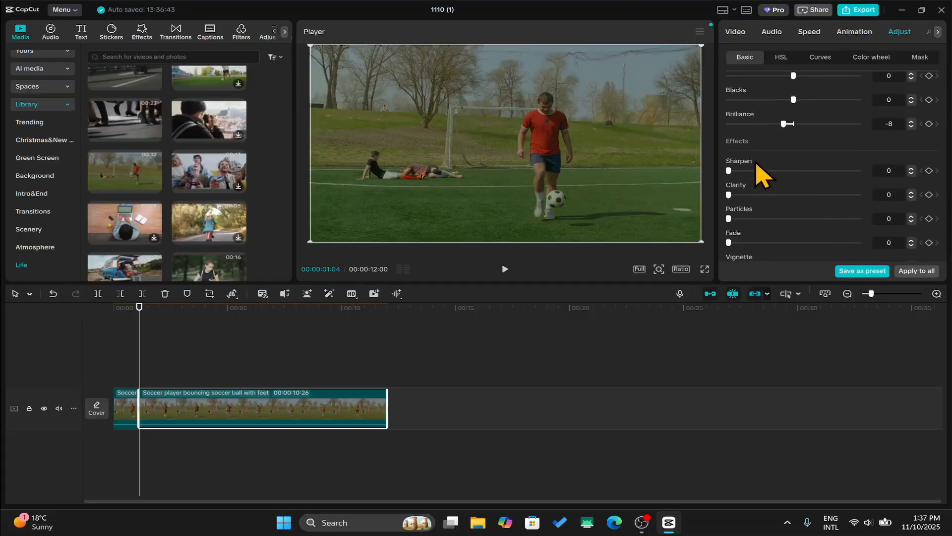
{"action": "scroll", "coordinate": [774, 178], "scroll_direction": "down", "scroll_amount": 1}
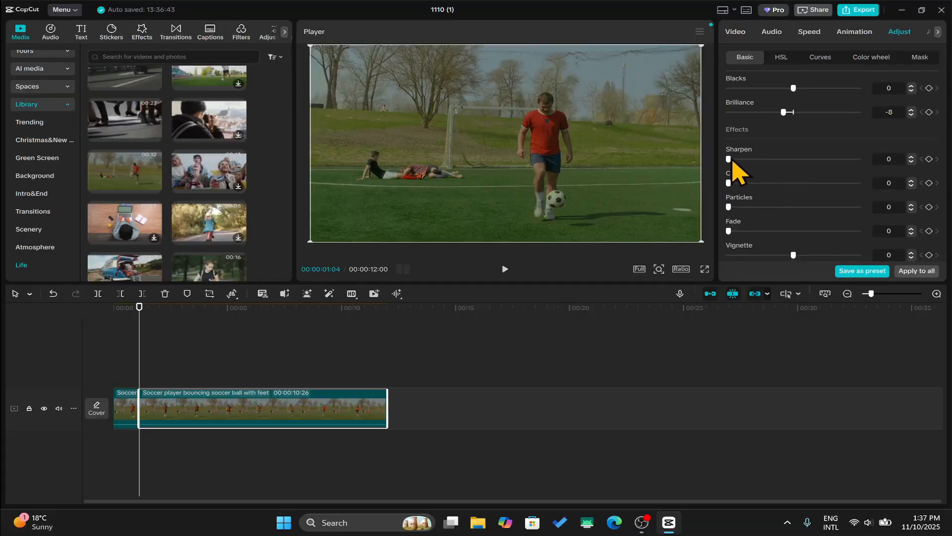
{"action": "left_click_drag", "start_coordinate": [732, 161], "coordinate": [873, 166]}
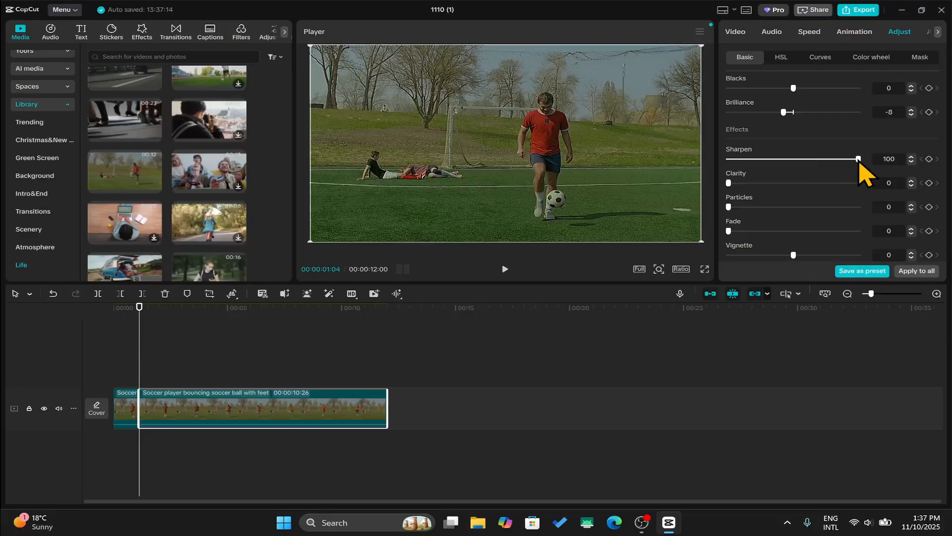
{"action": "left_click_drag", "start_coordinate": [858, 159], "coordinate": [729, 159]}
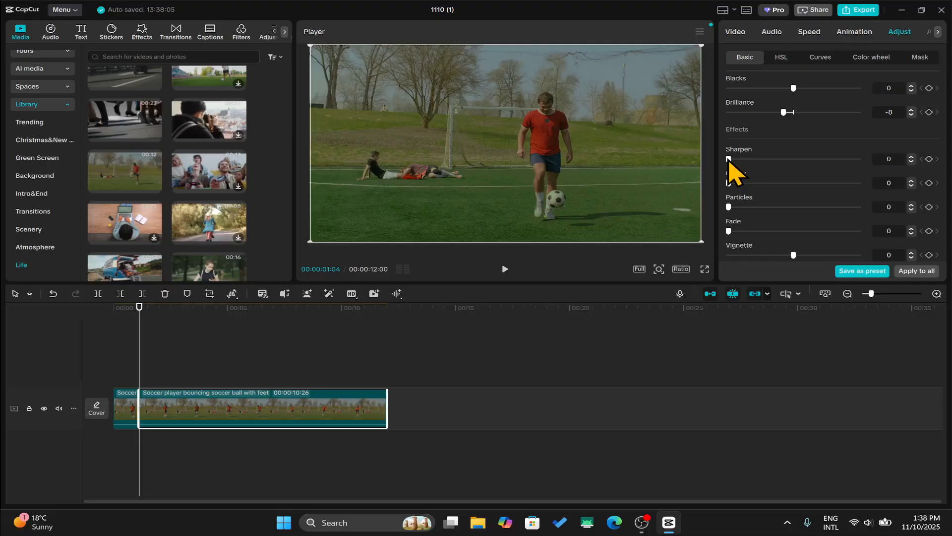
Step: Try clarity at 5 and particles at 58 on the clip, returning both effects to 0
{"action": "left_click_drag", "start_coordinate": [728, 159], "coordinate": [729, 187]}
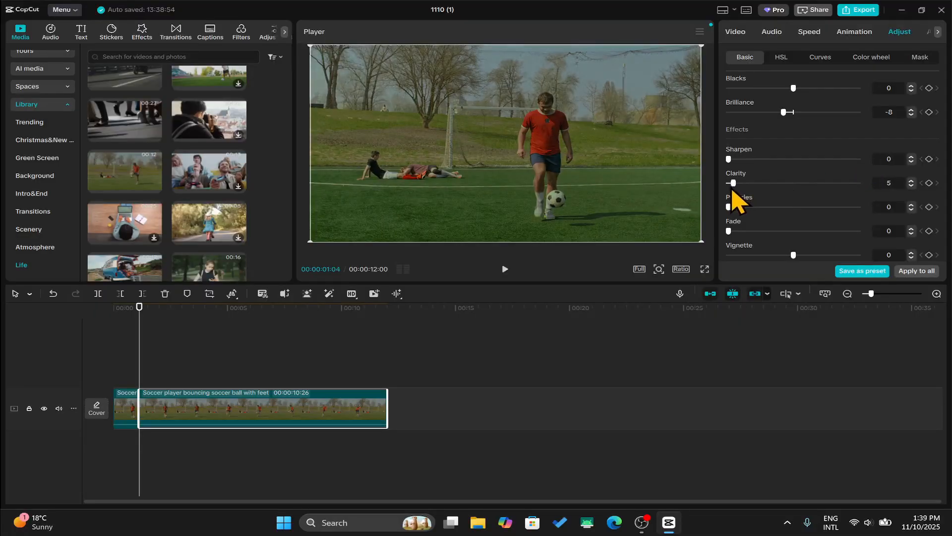
{"action": "mouse_move", "coordinate": [730, 188]}
{"action": "left_mouse_down"}
{"action": "mouse_move", "coordinate": [854, 190]}
{"action": "mouse_move", "coordinate": [734, 198]}
{"action": "mouse_move", "coordinate": [739, 189]}
{"action": "mouse_move", "coordinate": [833, 189]}
{"action": "mouse_move", "coordinate": [729, 189]}
{"action": "mouse_move", "coordinate": [884, 179]}
{"action": "mouse_move", "coordinate": [732, 206]}
{"action": "left_mouse_up"}
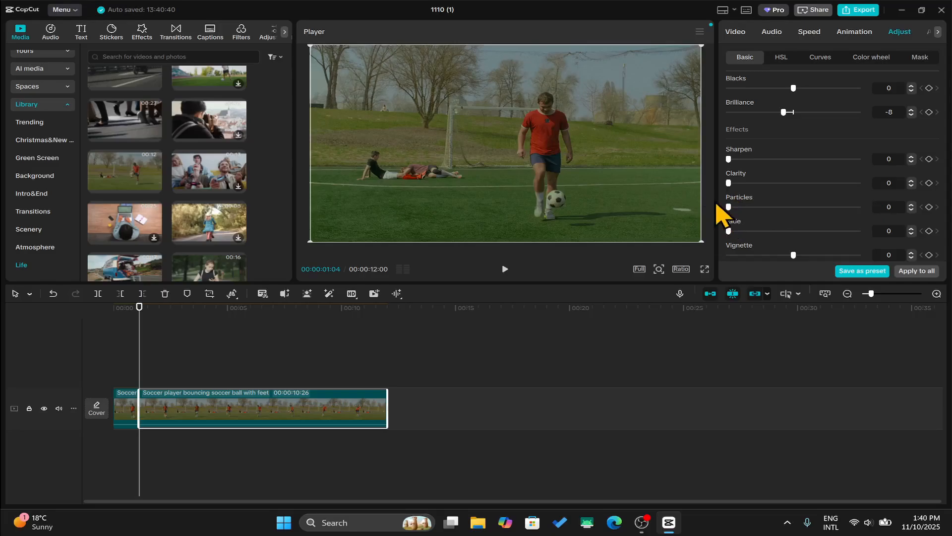
{"action": "left_click_drag", "start_coordinate": [728, 207], "coordinate": [812, 207]}
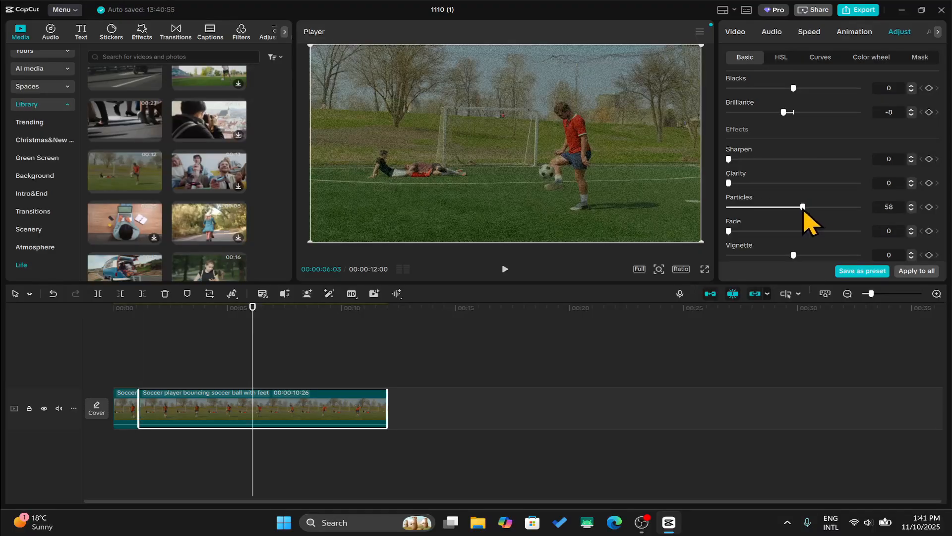
{"action": "left_click_drag", "start_coordinate": [803, 207], "coordinate": [736, 209]}
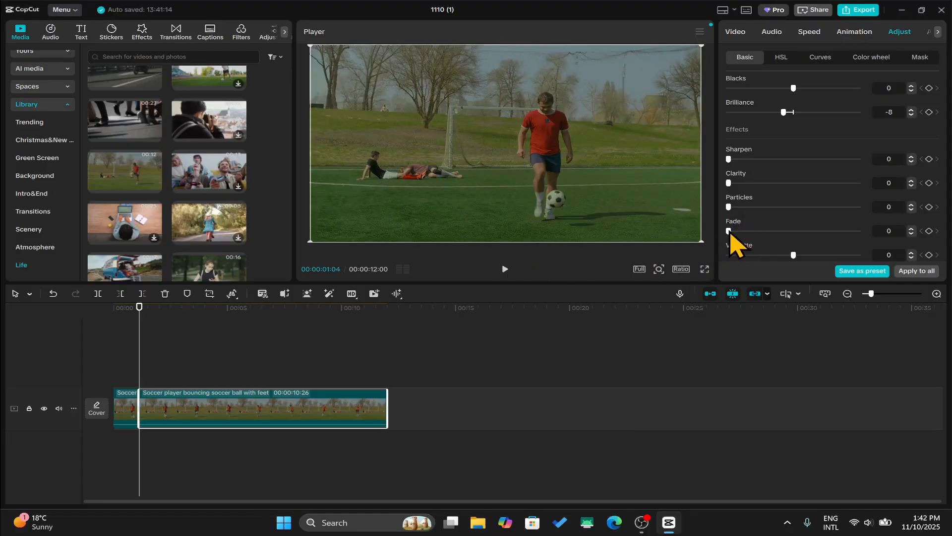
Step: Try the fade effect at 28 and return it to 0, and try the vignette at 20 before lowering it to 6
{"action": "left_click_drag", "start_coordinate": [729, 232], "coordinate": [765, 236]}
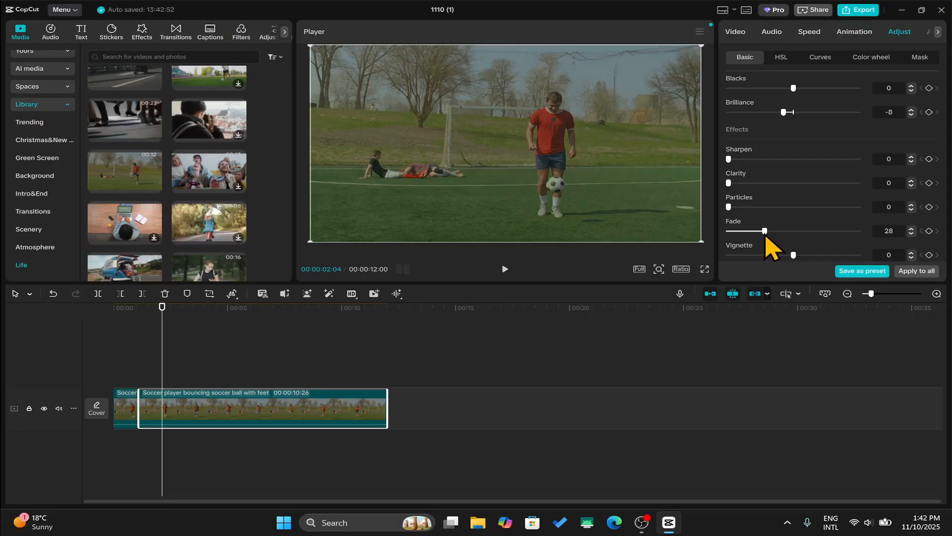
{"action": "double_click", "coordinate": [765, 237]}
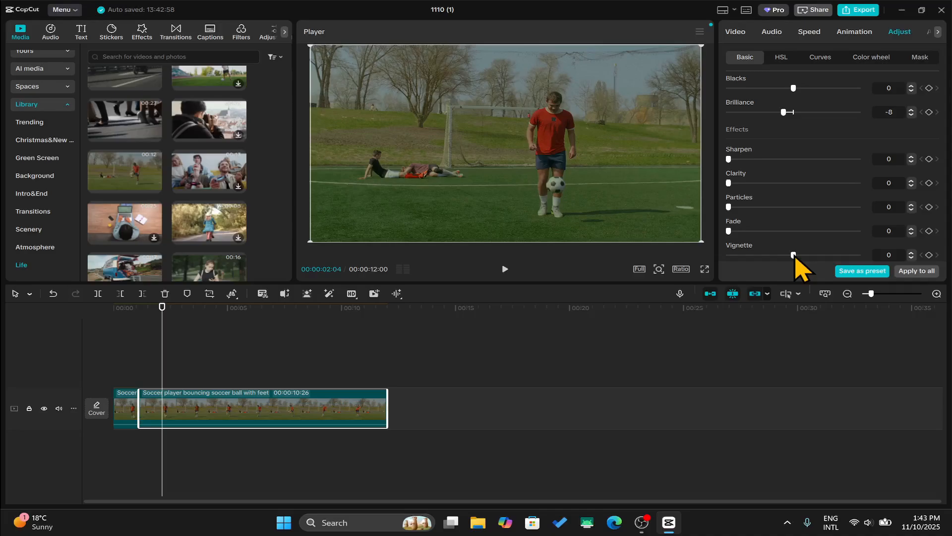
{"action": "left_click_drag", "start_coordinate": [794, 256], "coordinate": [814, 256]}
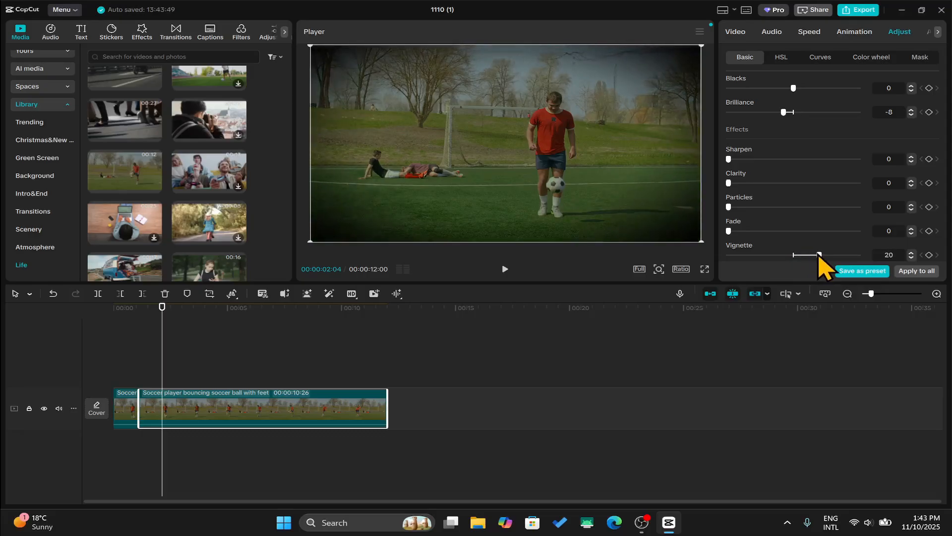
{"action": "left_click_drag", "start_coordinate": [814, 255], "coordinate": [802, 255]}
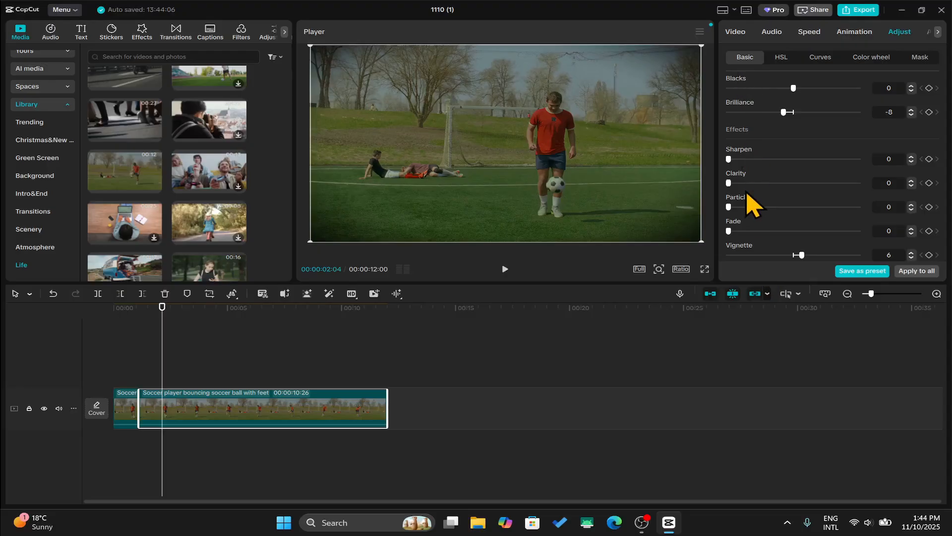
Step: Turn off the clip's HSL adjustments and reset its basic brilliance and vignette values to 0
{"action": "scroll", "coordinate": [835, 94], "scroll_direction": "up", "scroll_amount": 7}
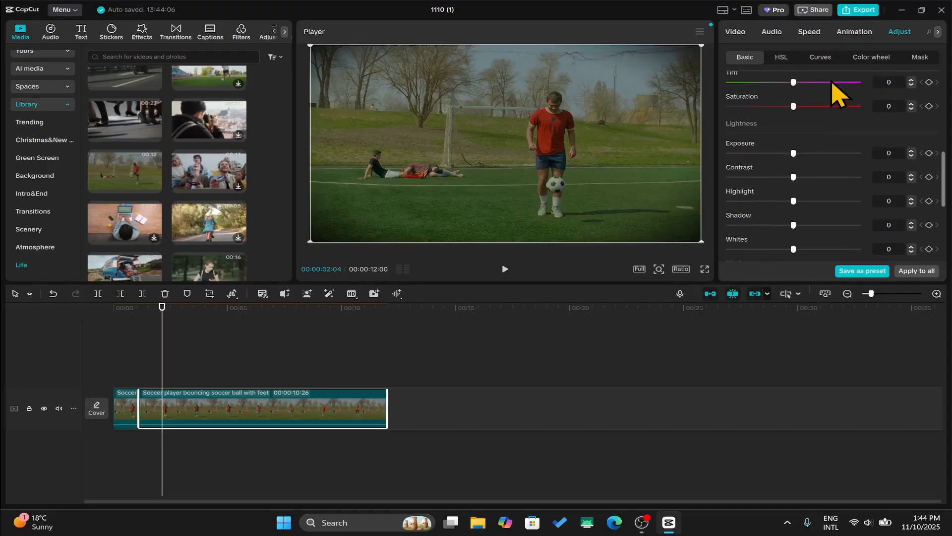
{"action": "left_click", "coordinate": [782, 57]}
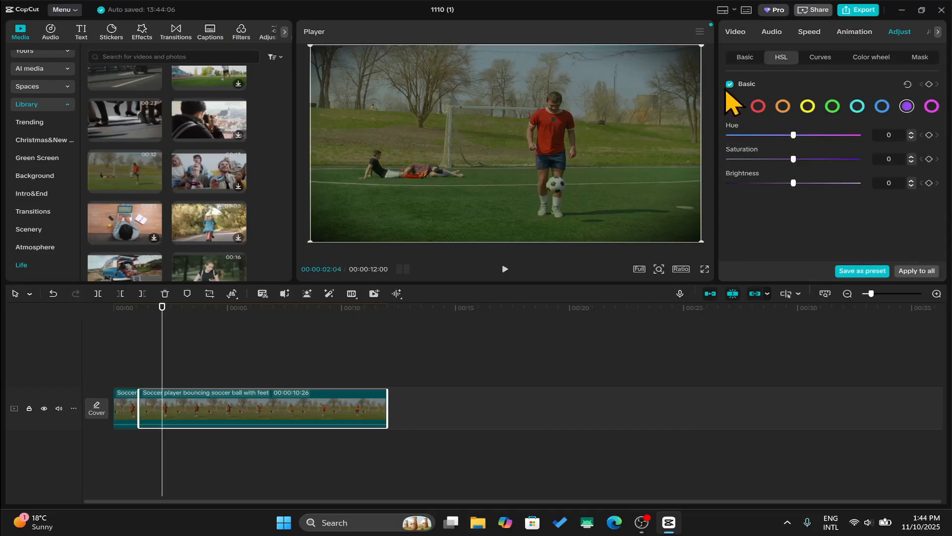
{"action": "left_click", "coordinate": [730, 85]}
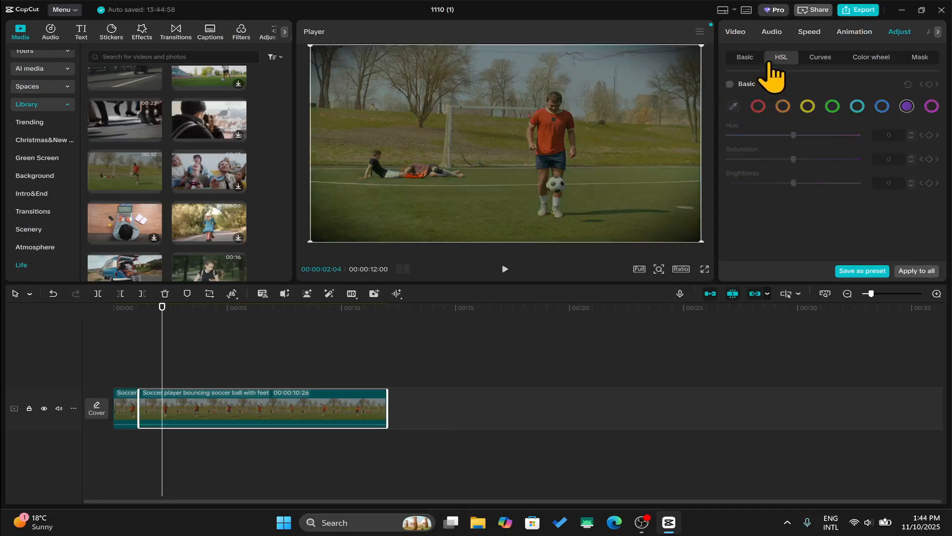
{"action": "left_click", "coordinate": [745, 57]}
{"action": "scroll", "coordinate": [799, 238], "scroll_direction": "down", "scroll_amount": 7}
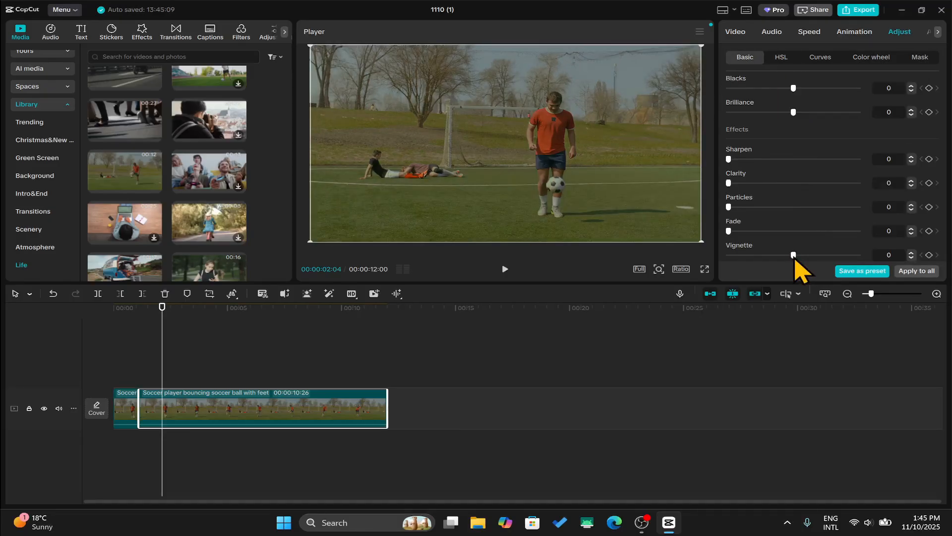
Step: Set the clip's basic color adjustments to temp -20, tint -5 and saturation 15, trying a tint of -25 on the way
{"action": "scroll", "coordinate": [795, 248], "scroll_direction": "up", "scroll_amount": 6}
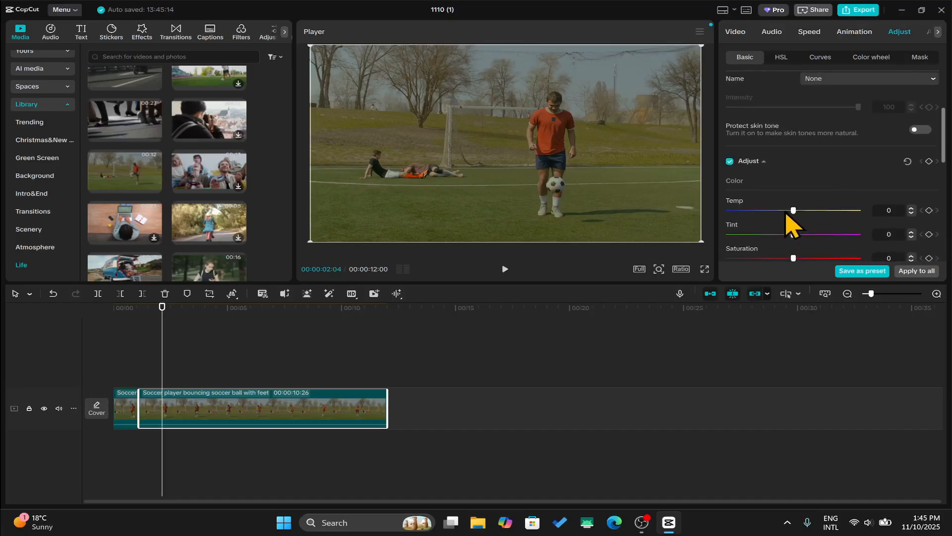
{"action": "mouse_move", "coordinate": [795, 212]}
{"action": "left_mouse_down"}
{"action": "mouse_move", "coordinate": [749, 212]}
{"action": "mouse_move", "coordinate": [812, 211]}
{"action": "mouse_move", "coordinate": [794, 211]}
{"action": "left_mouse_up"}
{"action": "left_click_drag", "start_coordinate": [794, 211], "coordinate": [770, 211]}
{"action": "mouse_move", "coordinate": [770, 212]}
{"action": "left_mouse_down"}
{"action": "mouse_move", "coordinate": [781, 229]}
{"action": "mouse_move", "coordinate": [764, 228]}
{"action": "left_mouse_up"}
{"action": "scroll", "coordinate": [776, 223], "scroll_direction": "down", "scroll_amount": 1}
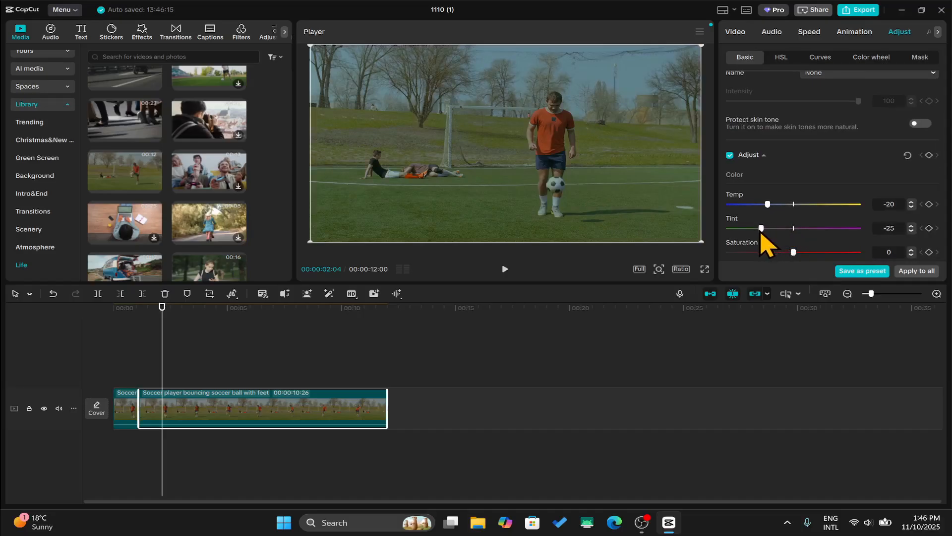
{"action": "left_click_drag", "start_coordinate": [764, 229], "coordinate": [795, 229]}
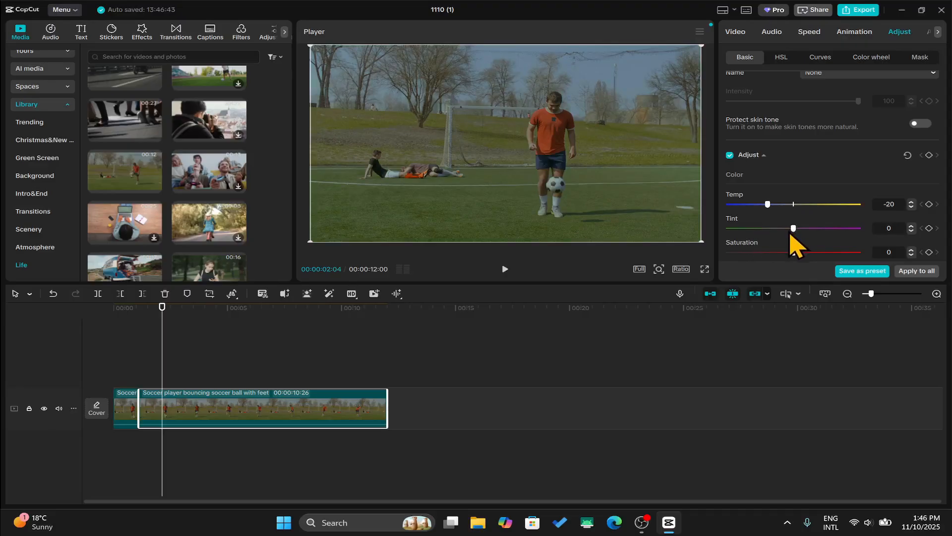
{"action": "left_click_drag", "start_coordinate": [790, 232], "coordinate": [788, 232]}
{"action": "scroll", "coordinate": [793, 237], "scroll_direction": "down", "scroll_amount": 1}
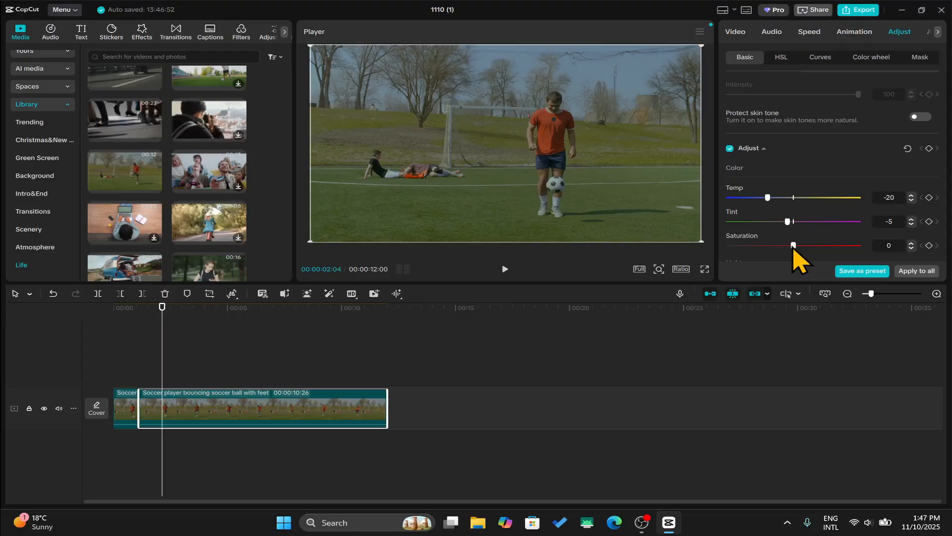
{"action": "left_click_drag", "start_coordinate": [793, 245], "coordinate": [813, 246]}
Step: Set the clip's exposure to 5, contrast to 9, highlight to 12 and shadow to -5
{"action": "scroll", "coordinate": [814, 250], "scroll_direction": "down", "scroll_amount": 5}
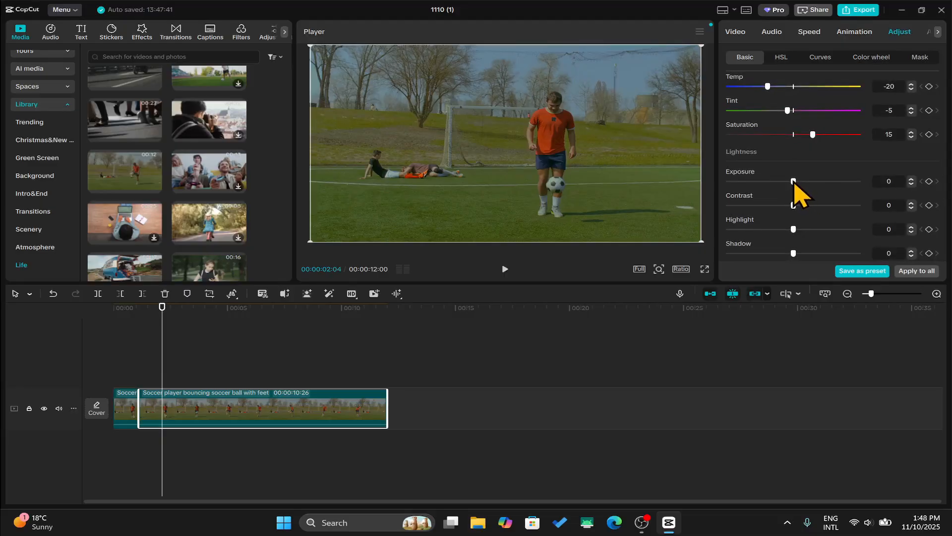
{"action": "left_click_drag", "start_coordinate": [793, 181], "coordinate": [805, 206]}
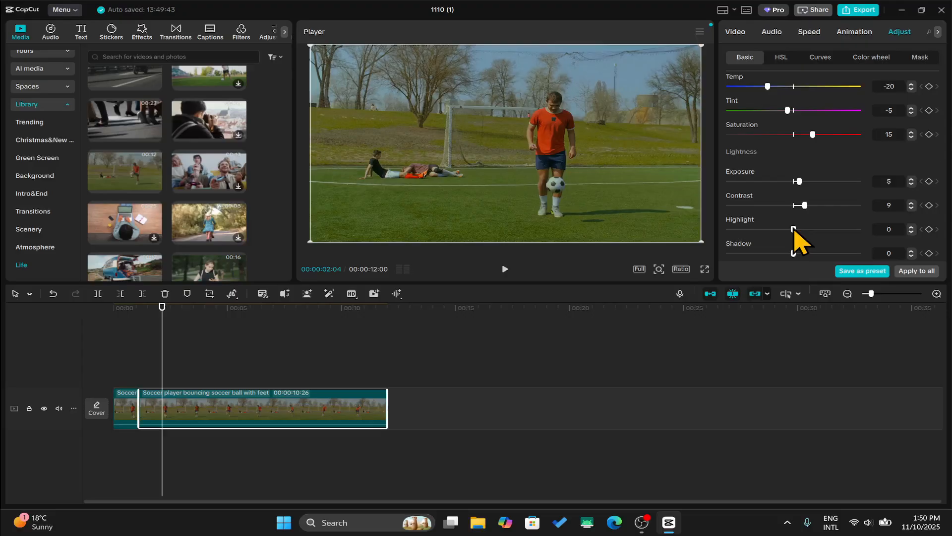
{"action": "mouse_move", "coordinate": [794, 230]}
{"action": "left_mouse_down"}
{"action": "mouse_move", "coordinate": [747, 232]}
{"action": "mouse_move", "coordinate": [745, 244]}
{"action": "mouse_move", "coordinate": [748, 236]}
{"action": "mouse_move", "coordinate": [824, 240]}
{"action": "mouse_move", "coordinate": [774, 239]}
{"action": "mouse_move", "coordinate": [810, 236]}
{"action": "left_mouse_up"}
{"action": "scroll", "coordinate": [810, 233], "scroll_direction": "down", "scroll_amount": 1}
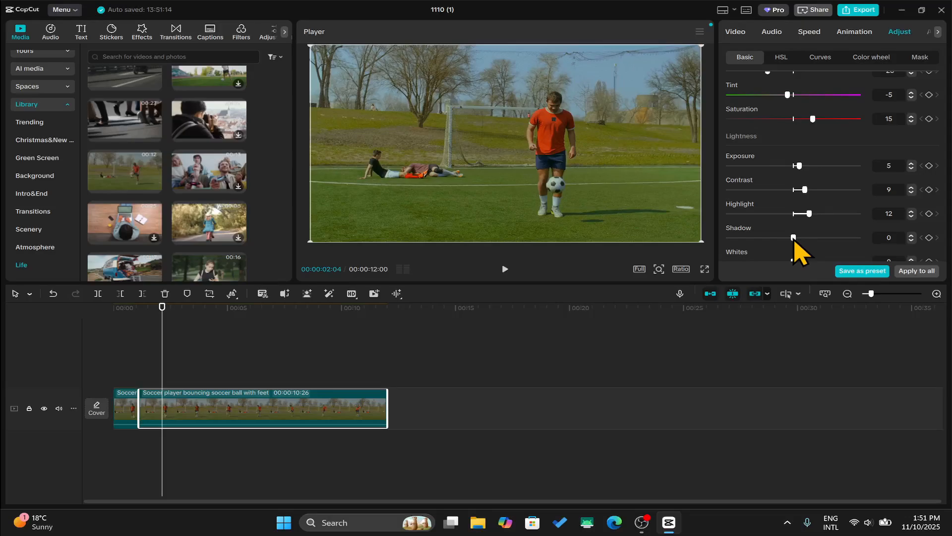
{"action": "mouse_move", "coordinate": [793, 238]}
{"action": "left_mouse_down"}
{"action": "mouse_move", "coordinate": [763, 238]}
{"action": "mouse_move", "coordinate": [808, 241]}
{"action": "mouse_move", "coordinate": [786, 243]}
{"action": "left_mouse_up"}
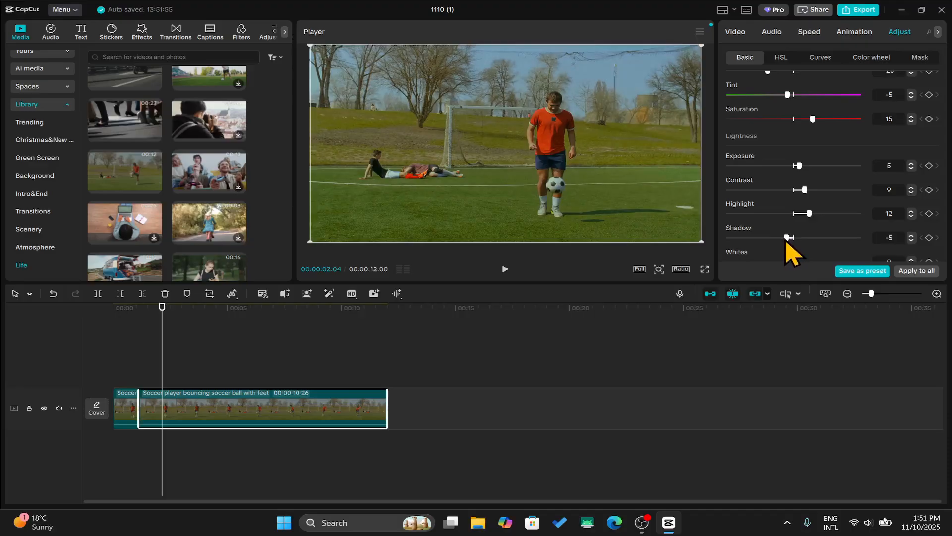
Step: Set the clip's whites to 5 and blacks to -2, leaving brilliance at 0
{"action": "scroll", "coordinate": [807, 228], "scroll_direction": "down", "scroll_amount": 1}
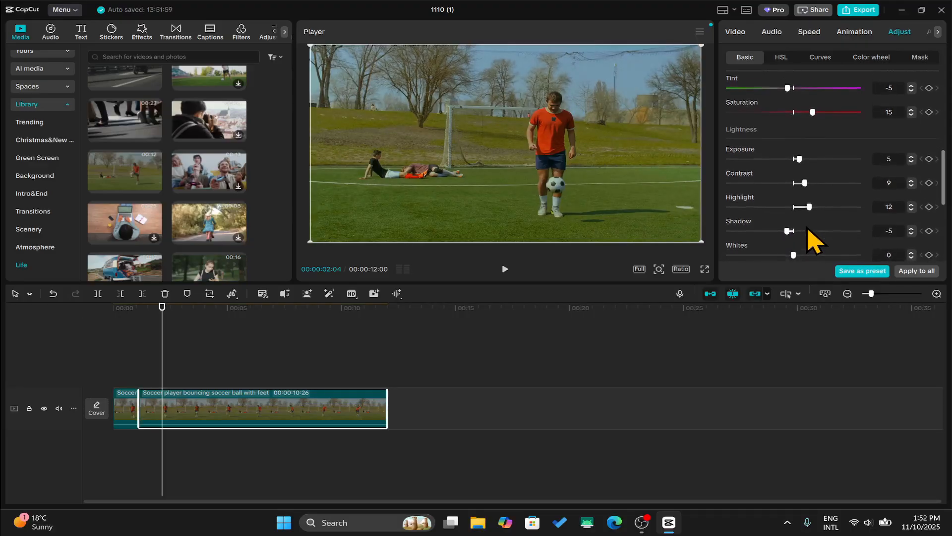
{"action": "scroll", "coordinate": [808, 228], "scroll_direction": "down", "scroll_amount": 5}
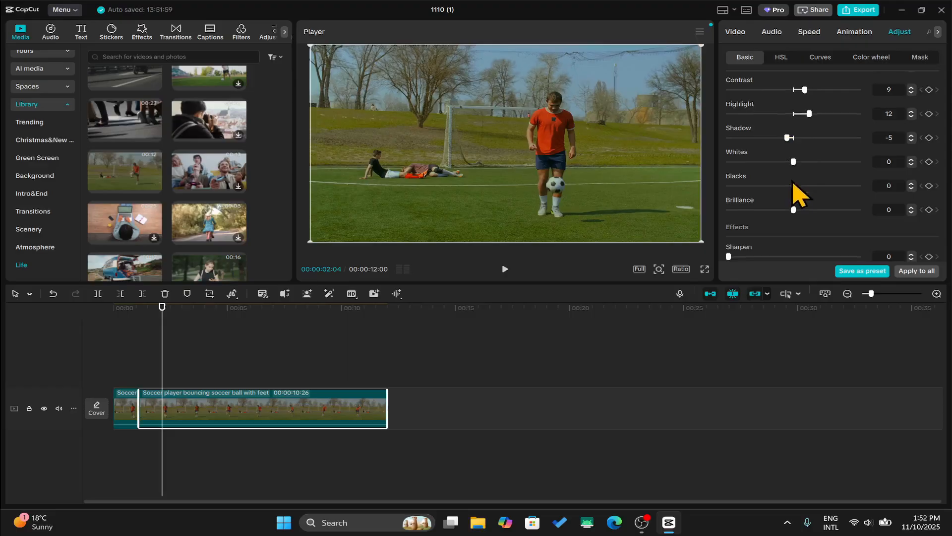
{"action": "mouse_move", "coordinate": [793, 162]}
{"action": "left_mouse_down"}
{"action": "mouse_move", "coordinate": [824, 162]}
{"action": "mouse_move", "coordinate": [728, 162]}
{"action": "mouse_move", "coordinate": [800, 162]}
{"action": "left_mouse_up"}
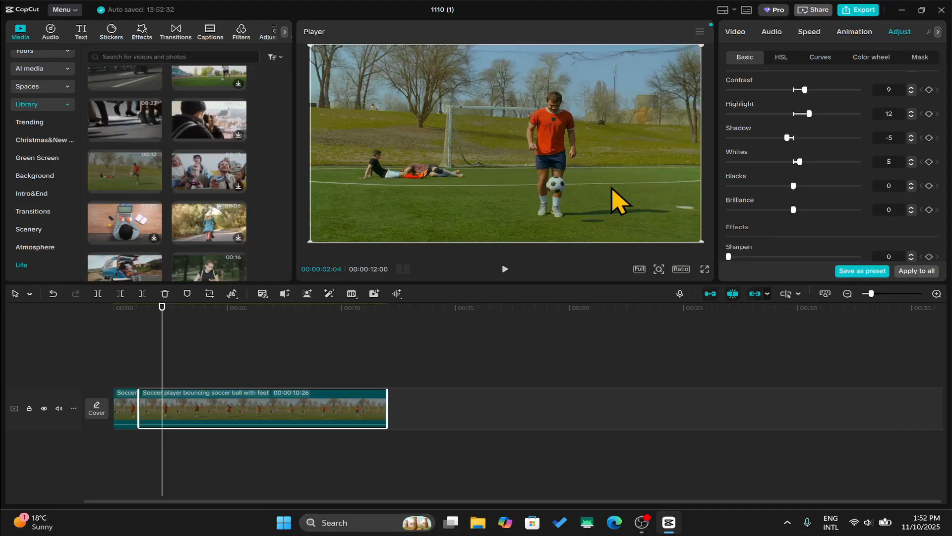
{"action": "mouse_move", "coordinate": [794, 186]}
{"action": "left_mouse_down"}
{"action": "mouse_move", "coordinate": [803, 188]}
{"action": "mouse_move", "coordinate": [783, 181]}
{"action": "mouse_move", "coordinate": [799, 181]}
{"action": "mouse_move", "coordinate": [790, 190]}
{"action": "left_mouse_up"}
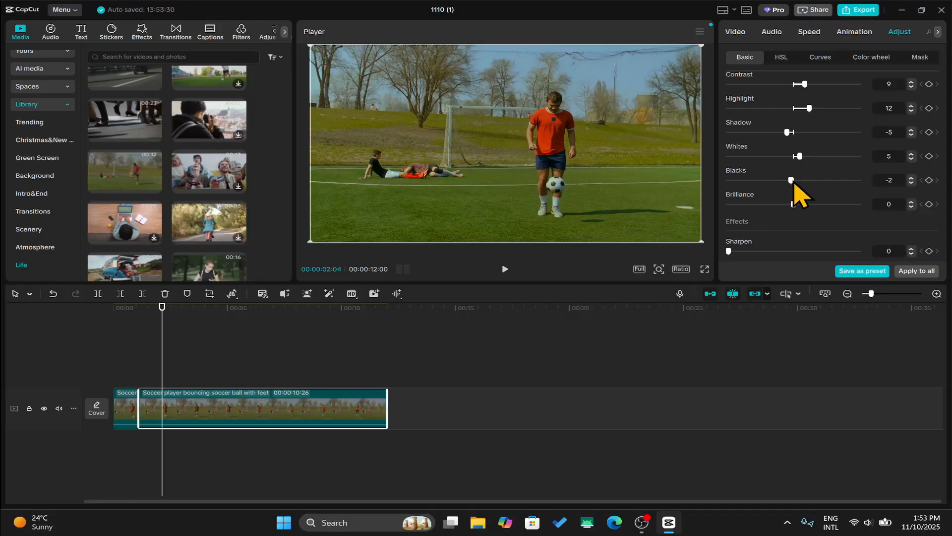
{"action": "scroll", "coordinate": [792, 201], "scroll_direction": "down", "scroll_amount": 1}
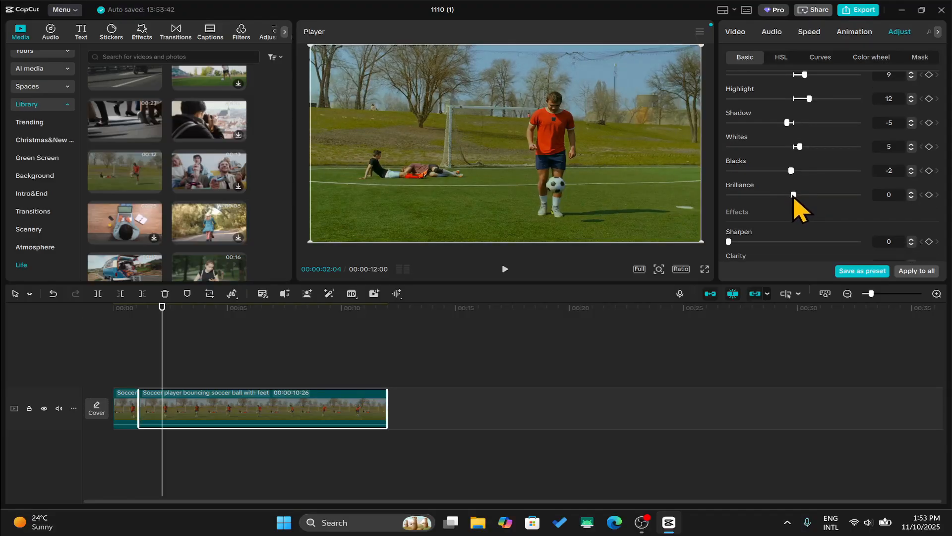
{"action": "mouse_move", "coordinate": [794, 195]}
{"action": "left_mouse_down"}
{"action": "mouse_move", "coordinate": [813, 195]}
{"action": "mouse_move", "coordinate": [794, 195]}
{"action": "left_mouse_up"}
Step: Try sharpen at 100 and check it in the full-screen preview, then set sharpen to 13
{"action": "scroll", "coordinate": [769, 174], "scroll_direction": "down", "scroll_amount": 2}
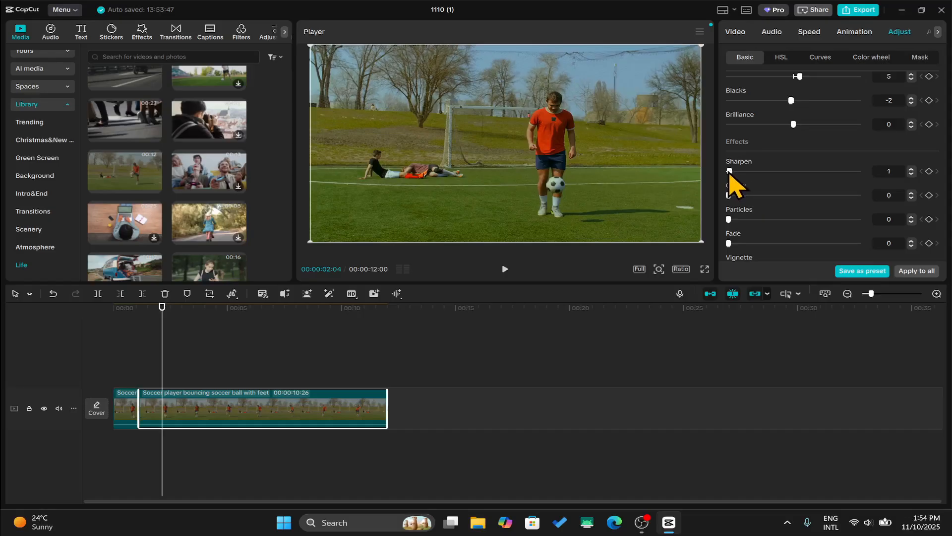
{"action": "left_click_drag", "start_coordinate": [729, 172], "coordinate": [863, 200]}
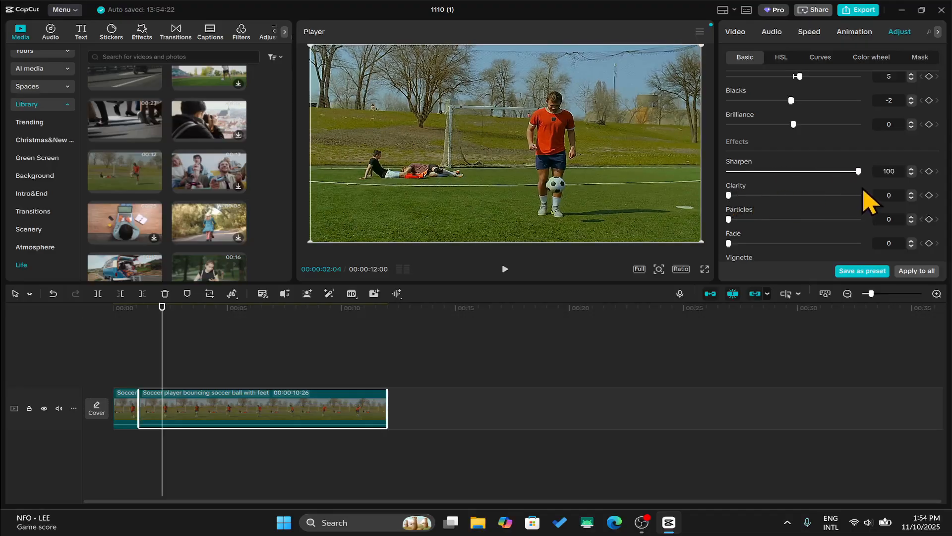
{"action": "left_click", "coordinate": [705, 269]}
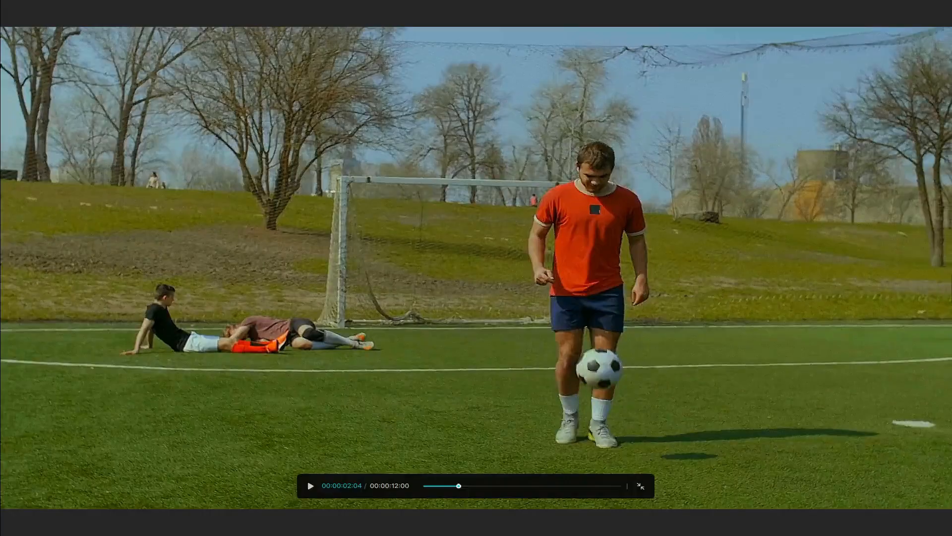
{"action": "key", "text": "Escape"}
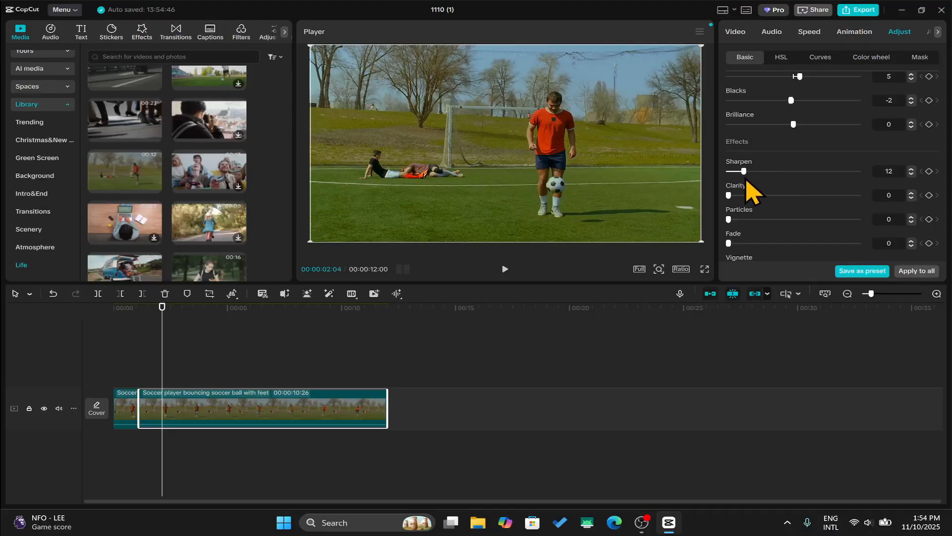
{"action": "left_click_drag", "start_coordinate": [746, 179], "coordinate": [748, 178]}
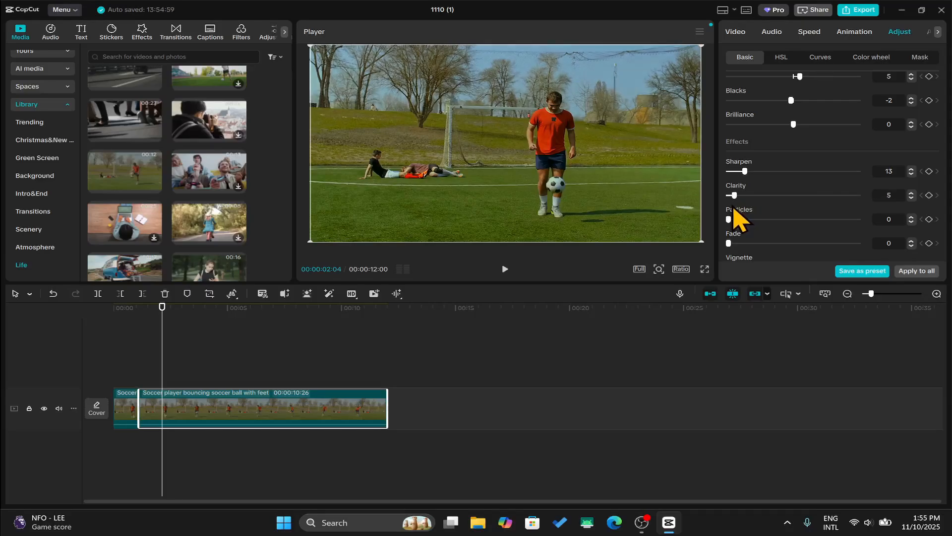
Step: Set the clip's clarity to 28 with particles and fade at 0, and adjust the vignette slightly
{"action": "left_click_drag", "start_coordinate": [728, 199], "coordinate": [730, 223]}
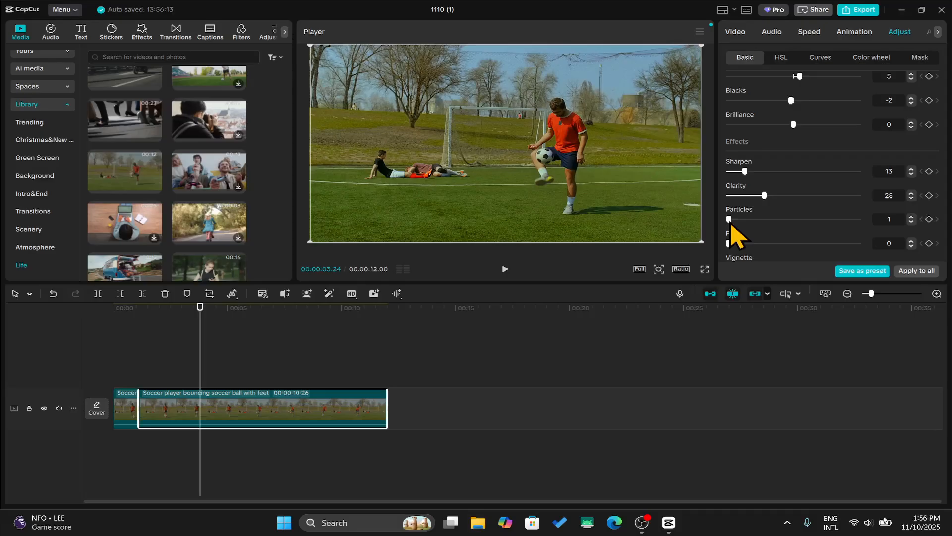
{"action": "left_click_drag", "start_coordinate": [731, 224], "coordinate": [727, 224]}
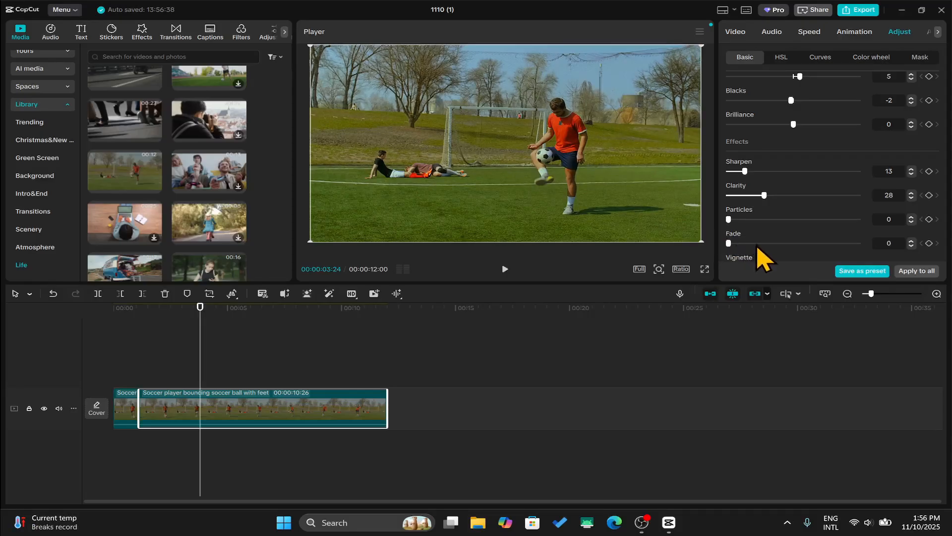
{"action": "left_click_drag", "start_coordinate": [728, 245], "coordinate": [694, 245]}
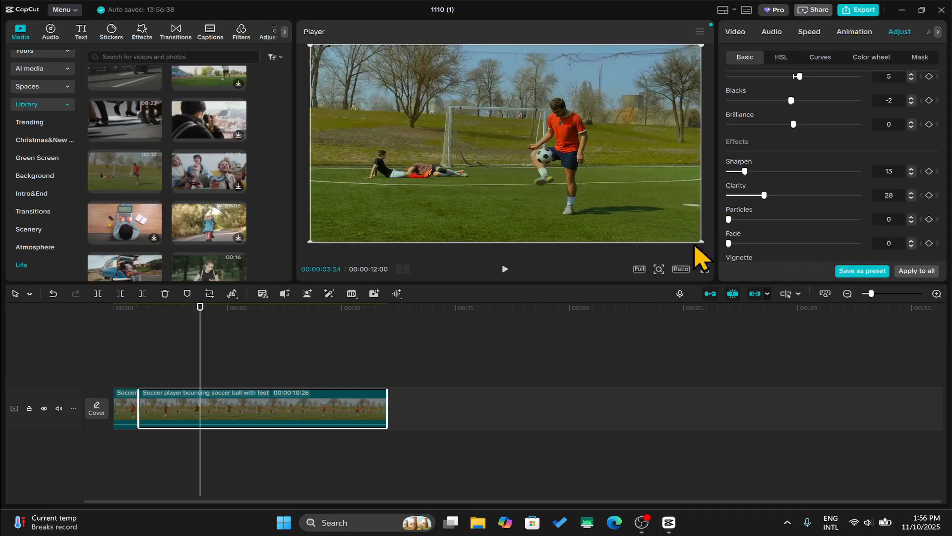
{"action": "scroll", "coordinate": [751, 257], "scroll_direction": "down", "scroll_amount": 1}
{"action": "mouse_move", "coordinate": [793, 256]}
{"action": "left_mouse_down"}
{"action": "mouse_move", "coordinate": [760, 256]}
{"action": "mouse_move", "coordinate": [822, 256]}
{"action": "mouse_move", "coordinate": [796, 256]}
{"action": "left_mouse_up"}
Step: Turn the clip's HSL adjustments back on and preview the frame at 00:00:01:04, where the second segment starts
{"action": "scroll", "coordinate": [804, 245], "scroll_direction": "up", "scroll_amount": 10}
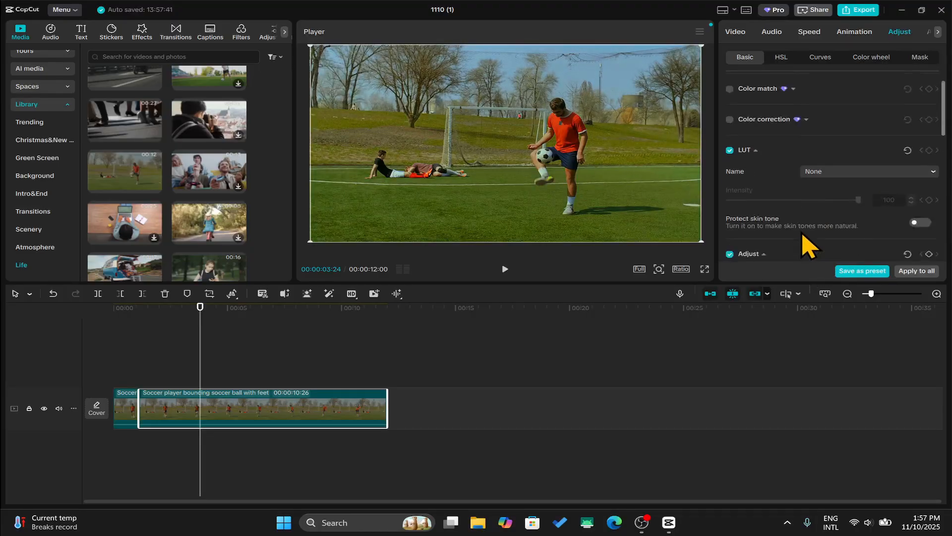
{"action": "scroll", "coordinate": [809, 244], "scroll_direction": "down", "scroll_amount": 1}
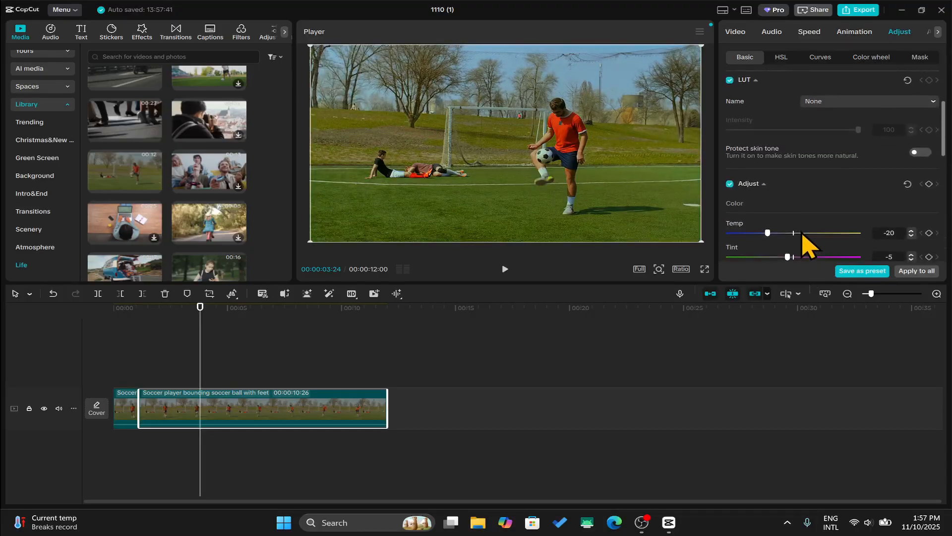
{"action": "left_click", "coordinate": [782, 61]}
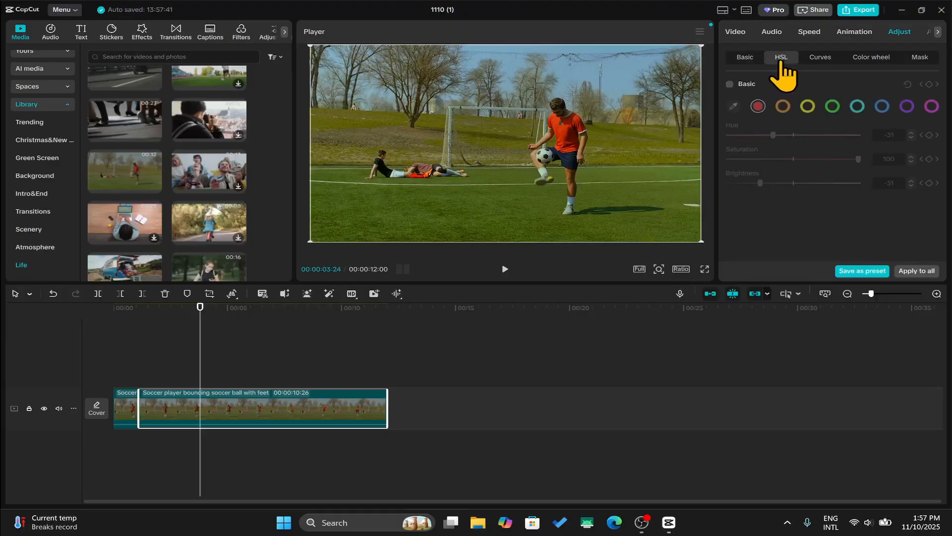
{"action": "left_click", "coordinate": [729, 84]}
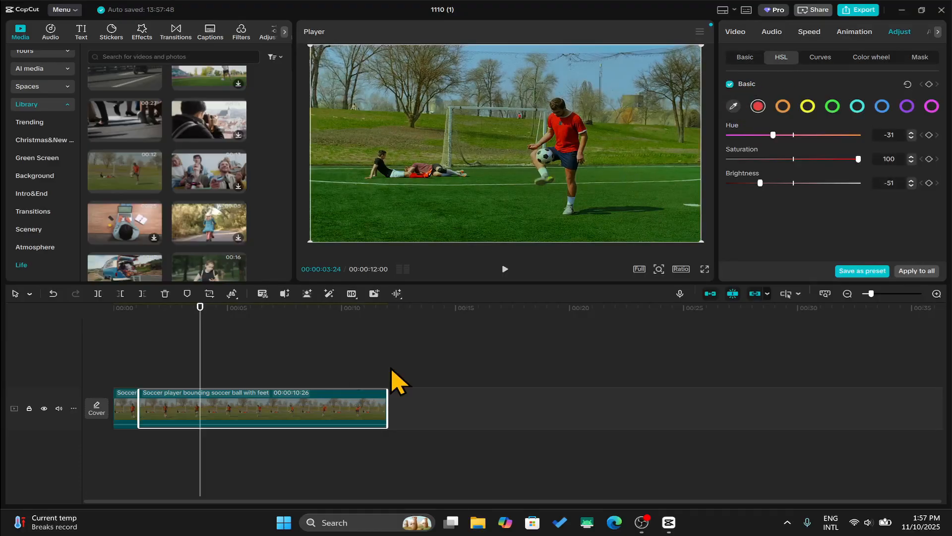
{"action": "left_click", "coordinate": [138, 317]}
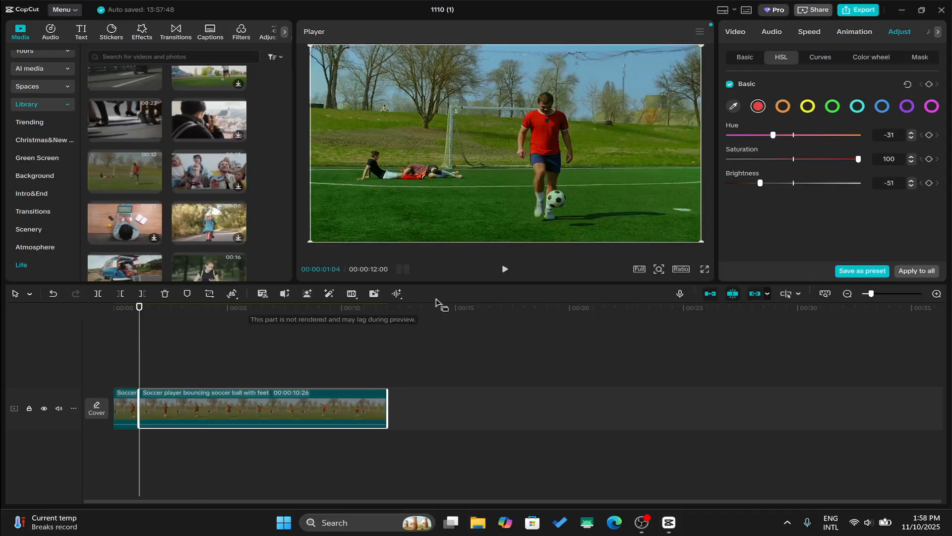